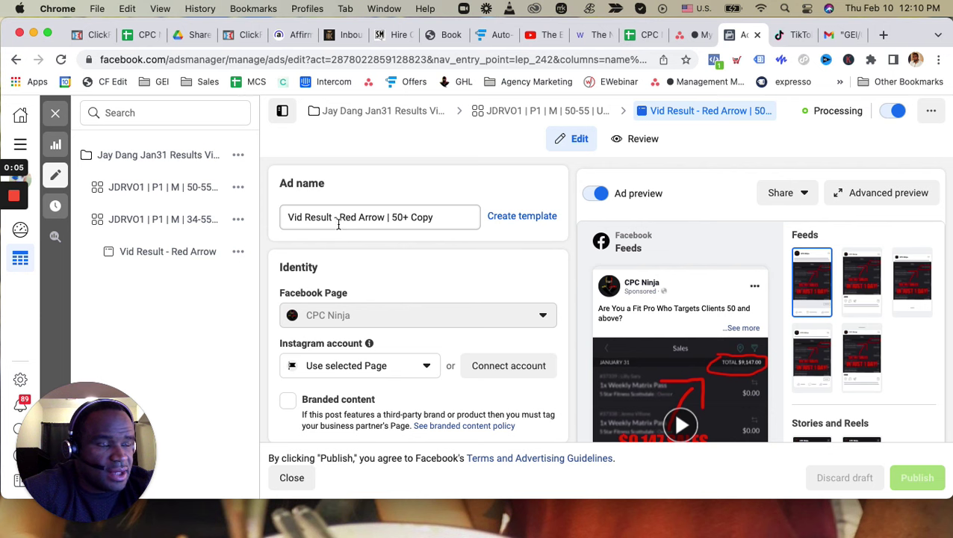
# Review the Vid Result - Red Arrow ad's edit panel to confirm the Short Form-V3 instant form with Sign up.
pyautogui.scroll(-6, 419, 358)
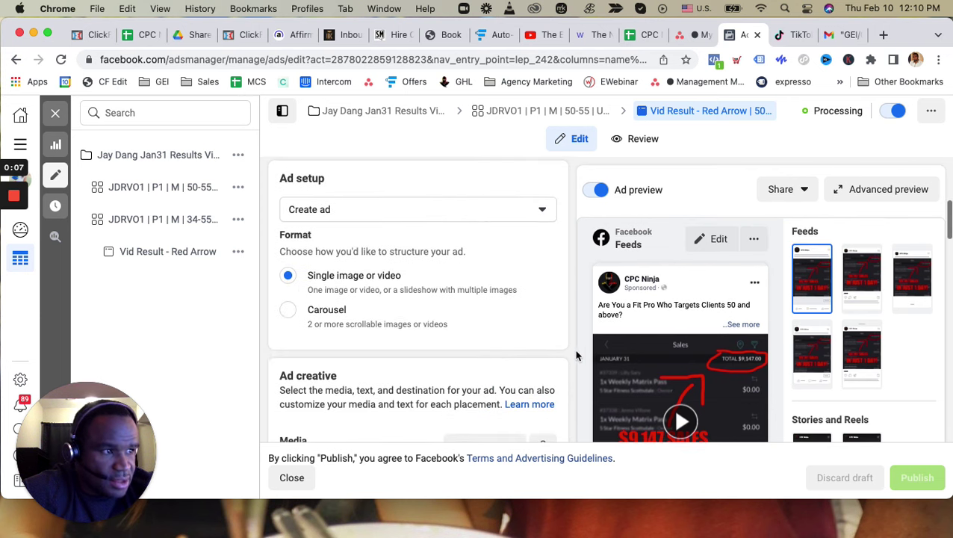
pyautogui.scroll(-7, 462, 329)
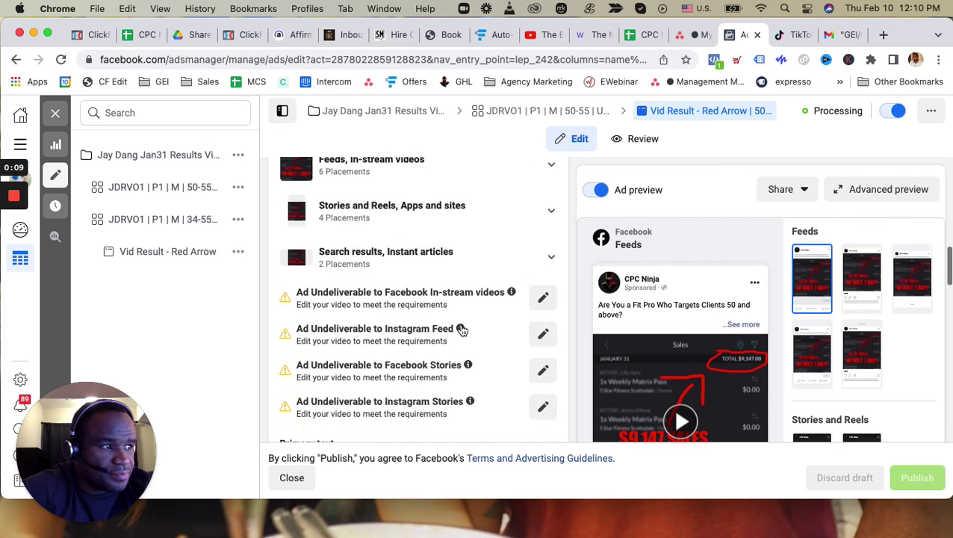
pyautogui.scroll(-4, 389, 367)
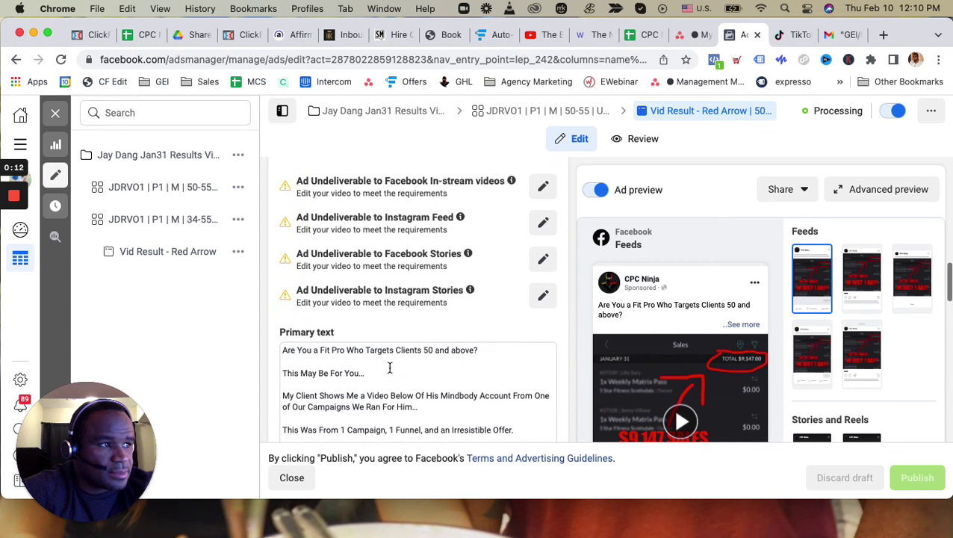
pyautogui.scroll(-1, 389, 368)
pyautogui.scroll(-5, 389, 370)
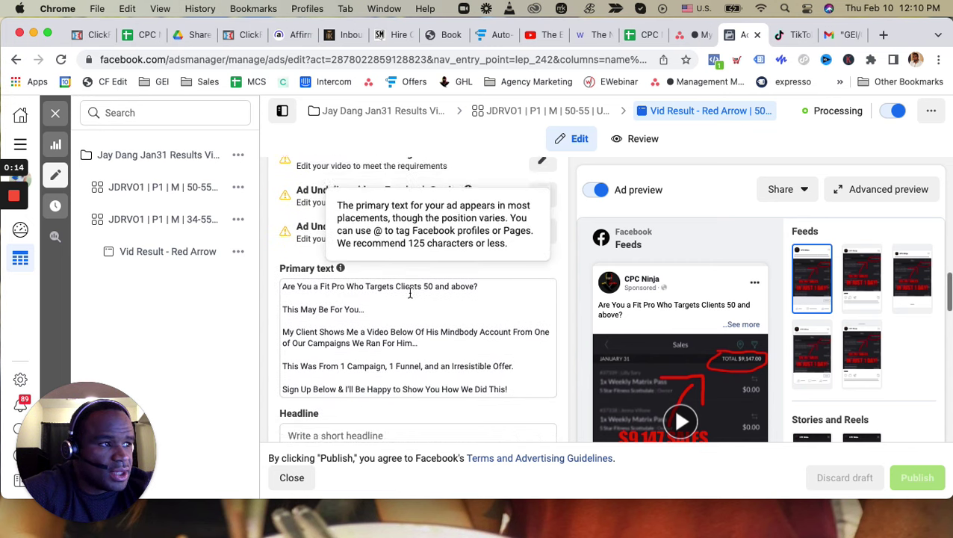
pyautogui.scroll(2, 411, 296)
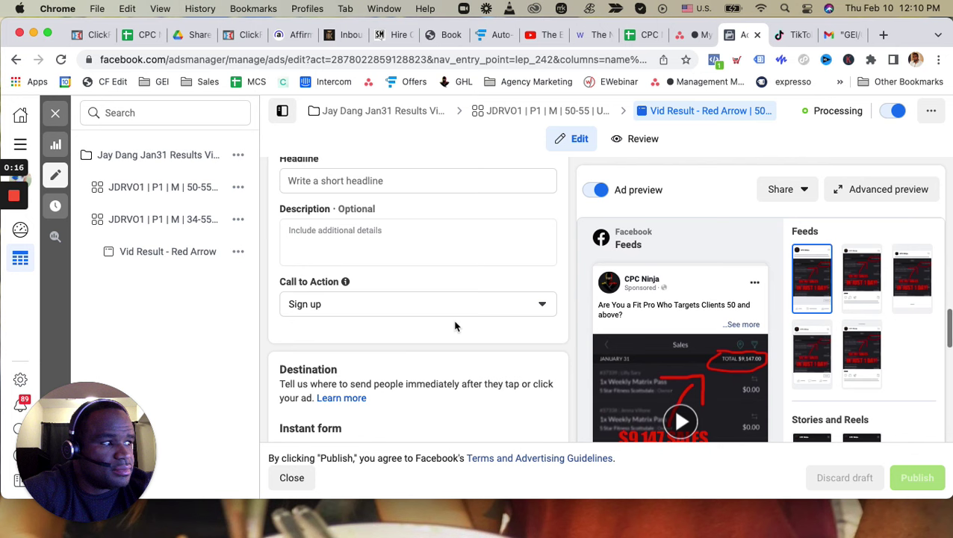
pyautogui.scroll(10, 294, 308)
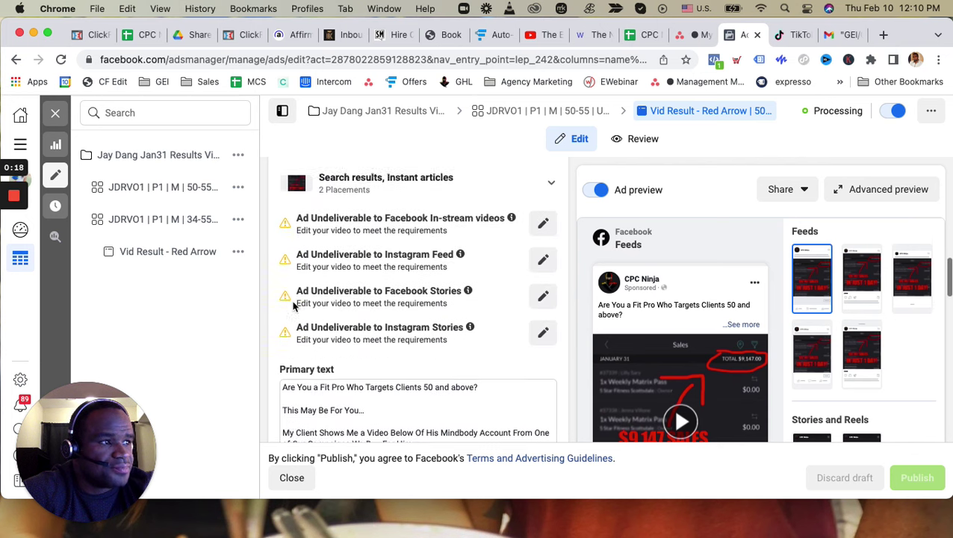
pyautogui.scroll(2, 295, 304)
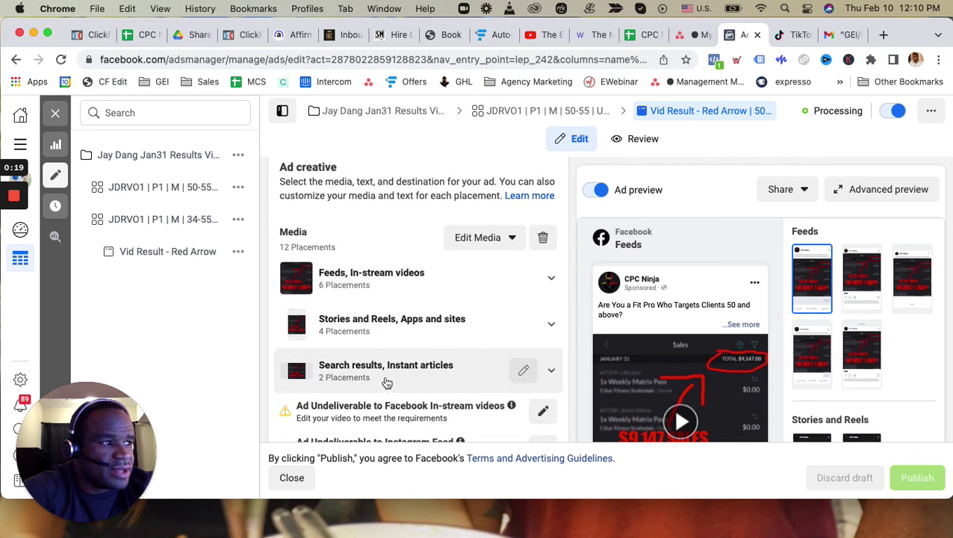
pyautogui.scroll(-20, 413, 370)
pyautogui.scroll(8, 413, 367)
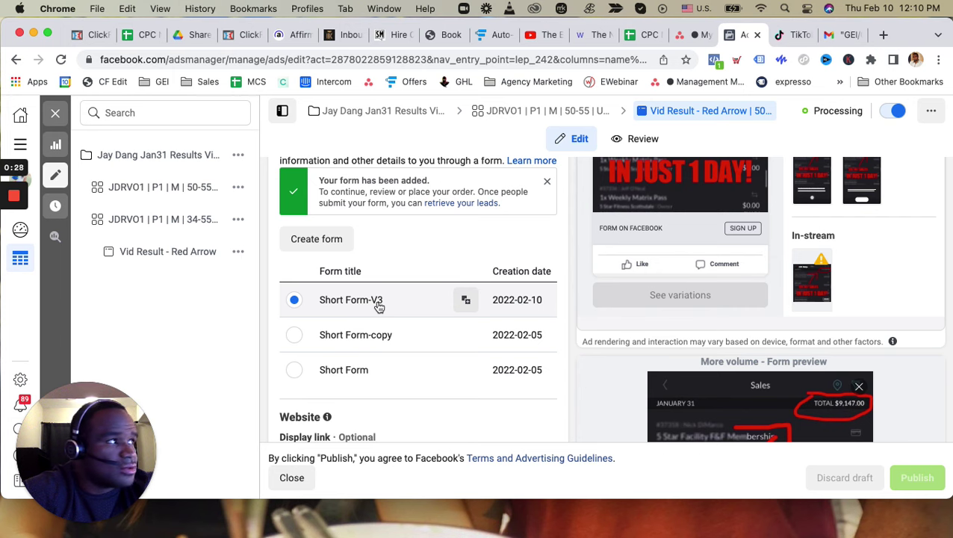
# Load the pasted Zapier zap editor link and sign in with a Google account.
pyautogui.click(884, 37)
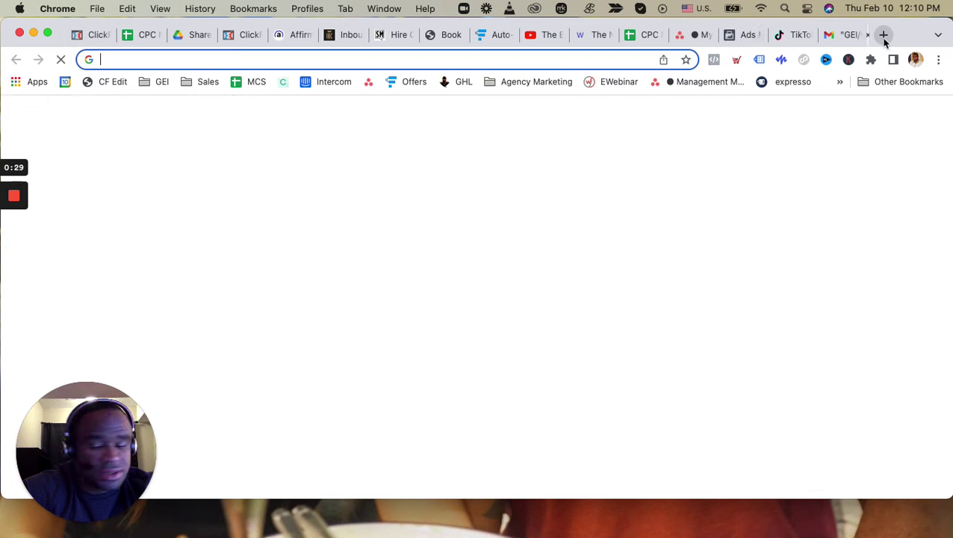
pyautogui.press('cmd+v')
pyautogui.press('Return')
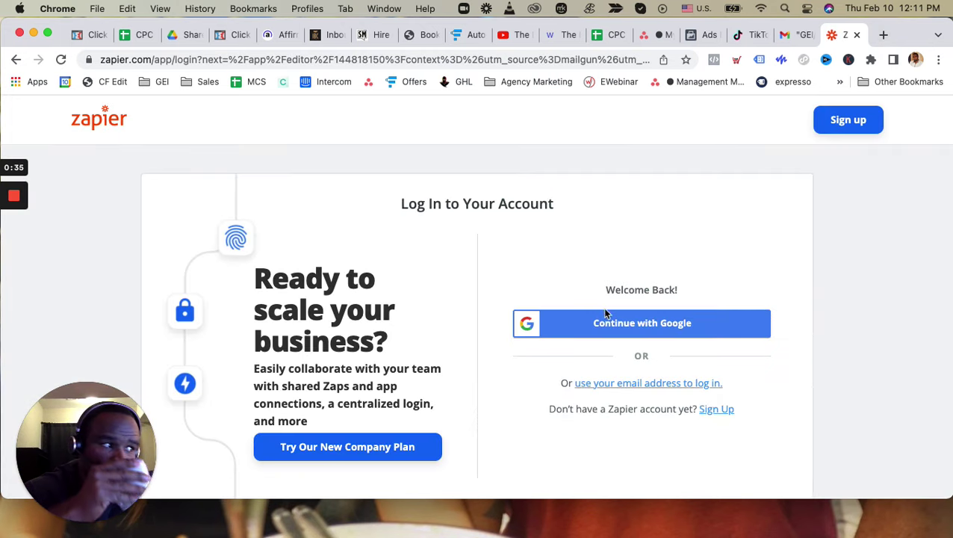
pyautogui.click(616, 334)
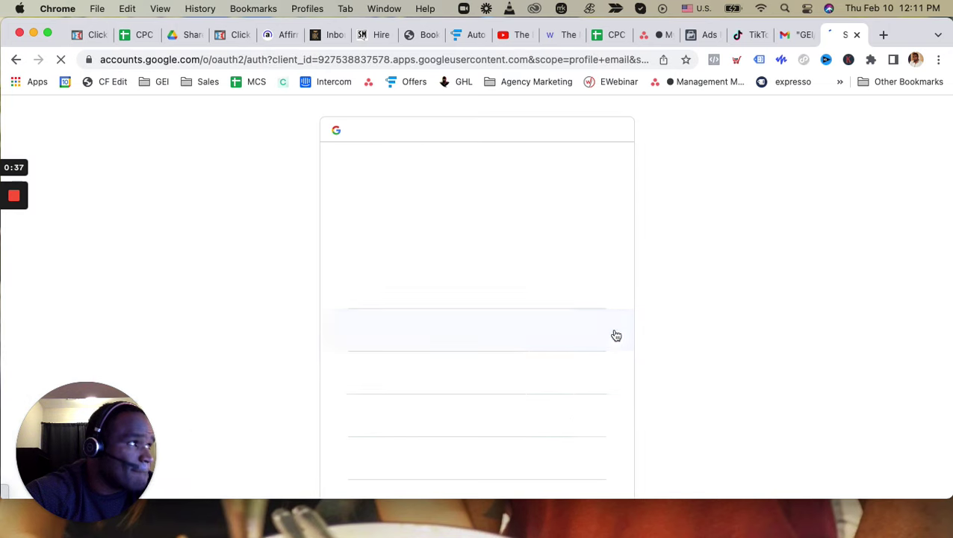
pyautogui.click(455, 294)
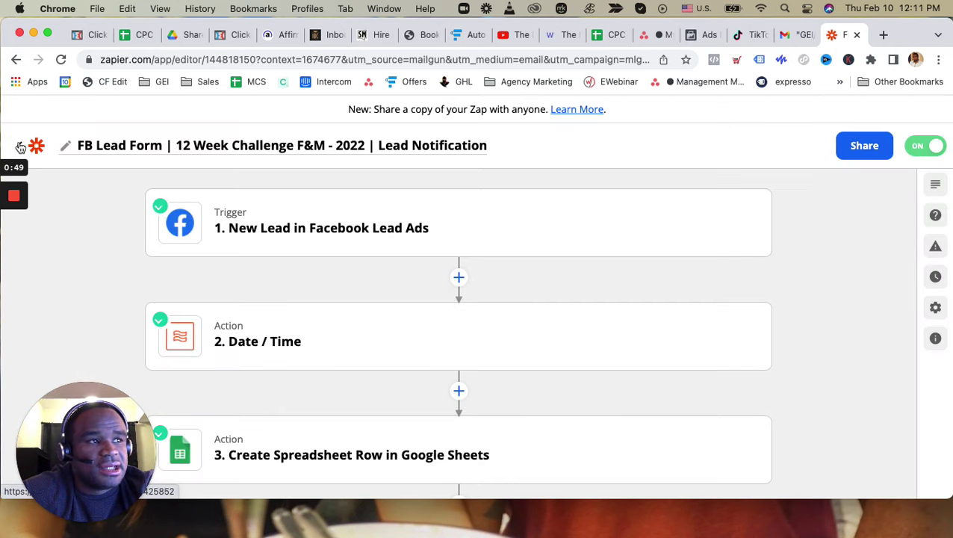
# Go back to the Zaps list, open the 10X Zaps folder and create a new zap.
pyautogui.click(21, 146)
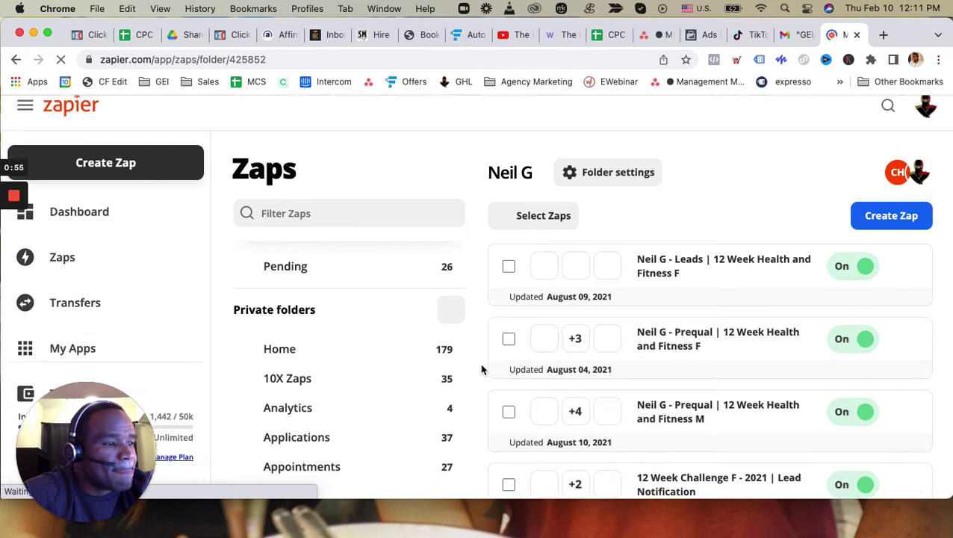
pyautogui.scroll(-2, 434, 357)
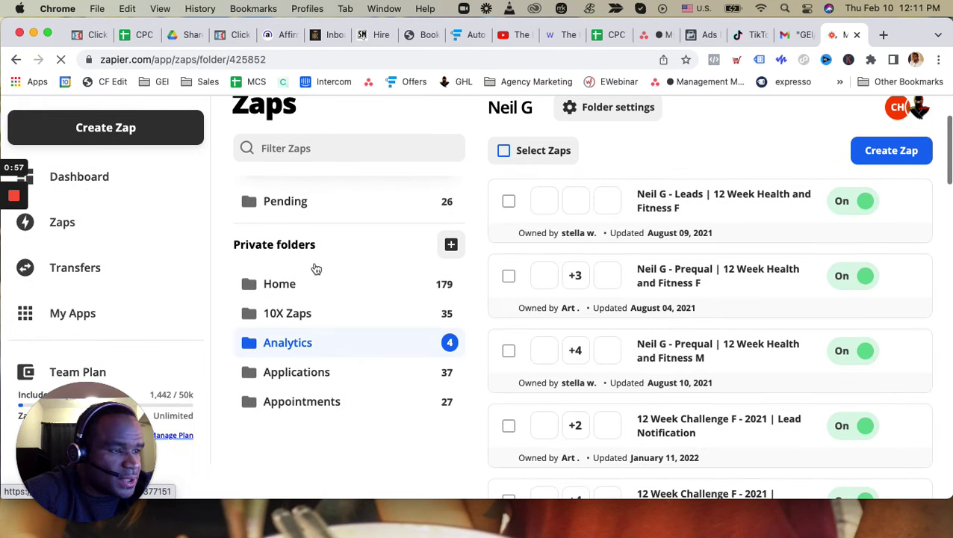
pyautogui.click(294, 314)
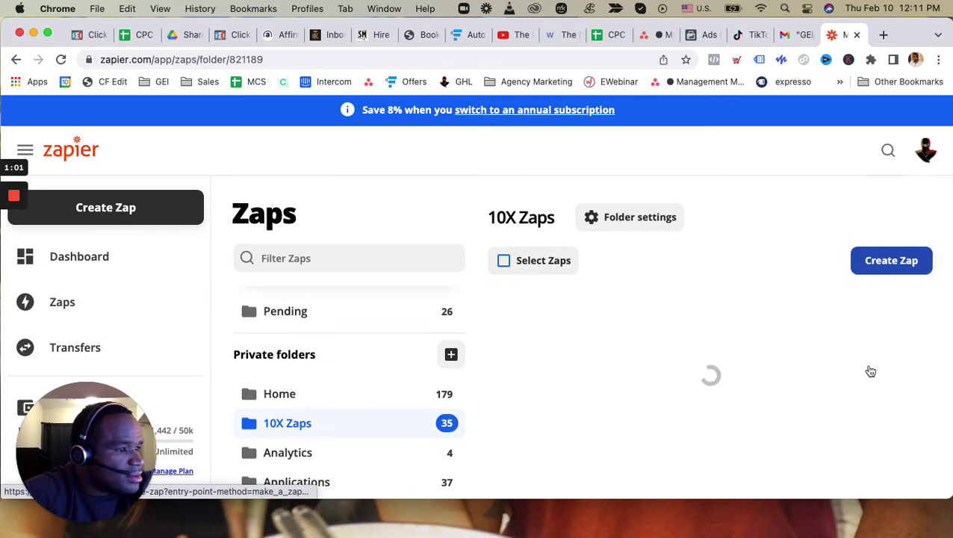
pyautogui.click(889, 261)
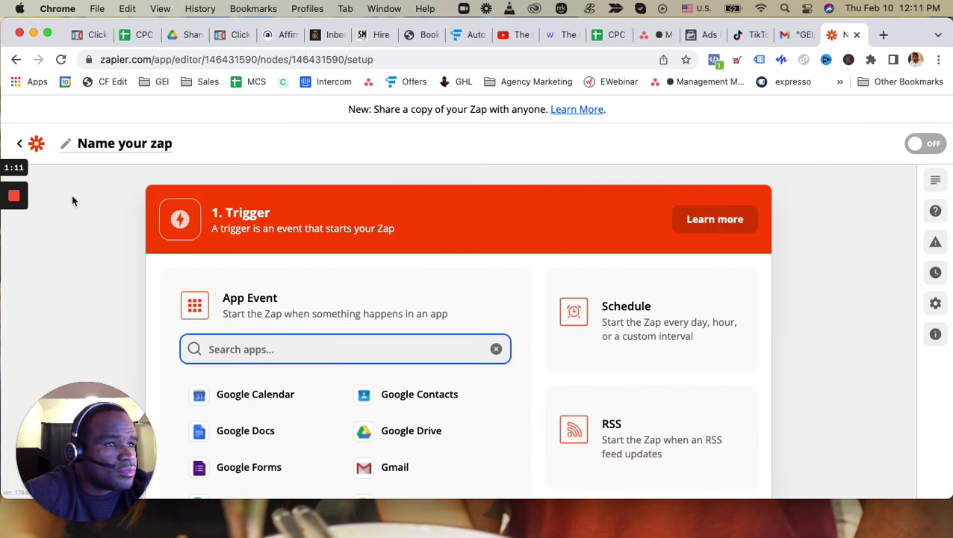
# Set the new zap's trigger to Facebook Lead Ads with the New Lead event.
pyautogui.scroll(-3, 106, 209)
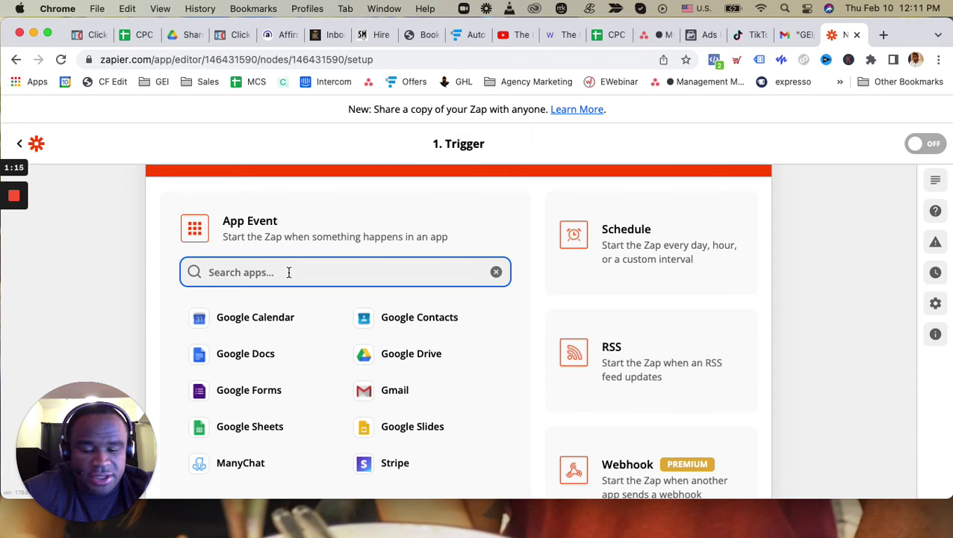
pyautogui.write('face')
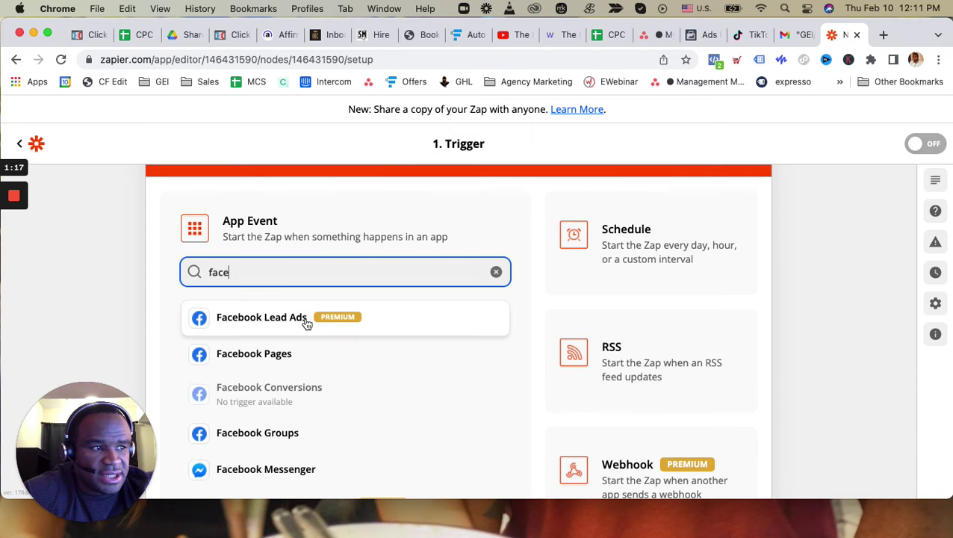
pyautogui.click(302, 320)
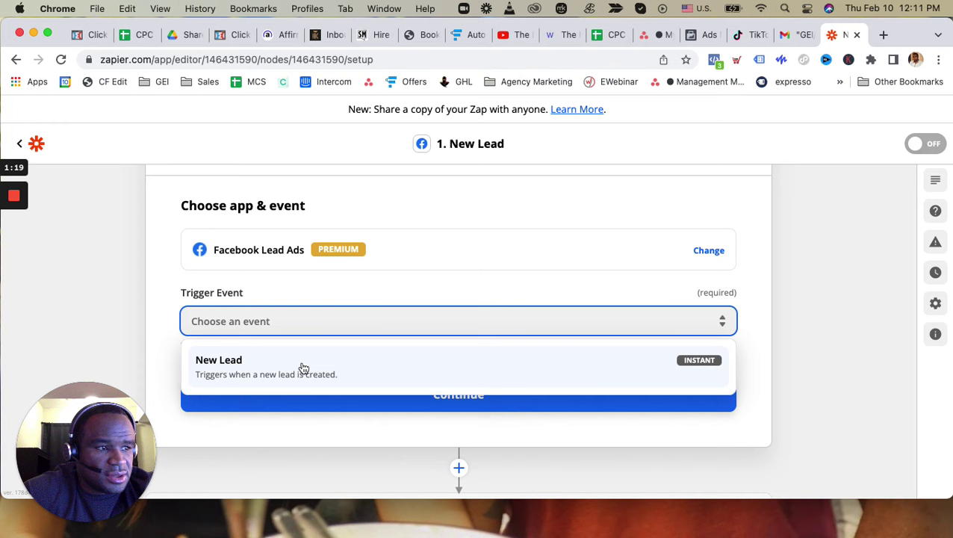
pyautogui.click(302, 365)
pyautogui.click(331, 393)
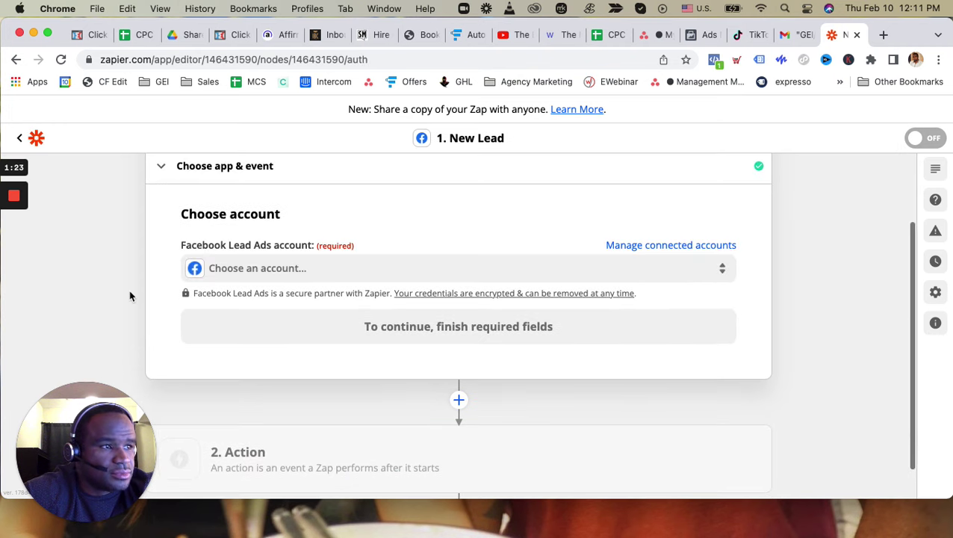
# Leave the account unchosen and return to the 10X Zaps folder list.
pyautogui.click(270, 267)
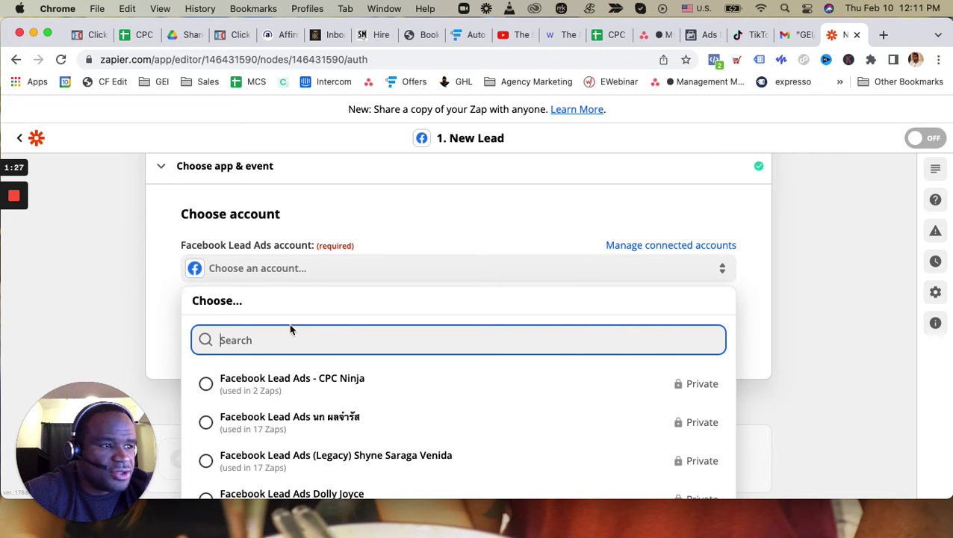
pyautogui.click(84, 211)
pyautogui.click(35, 139)
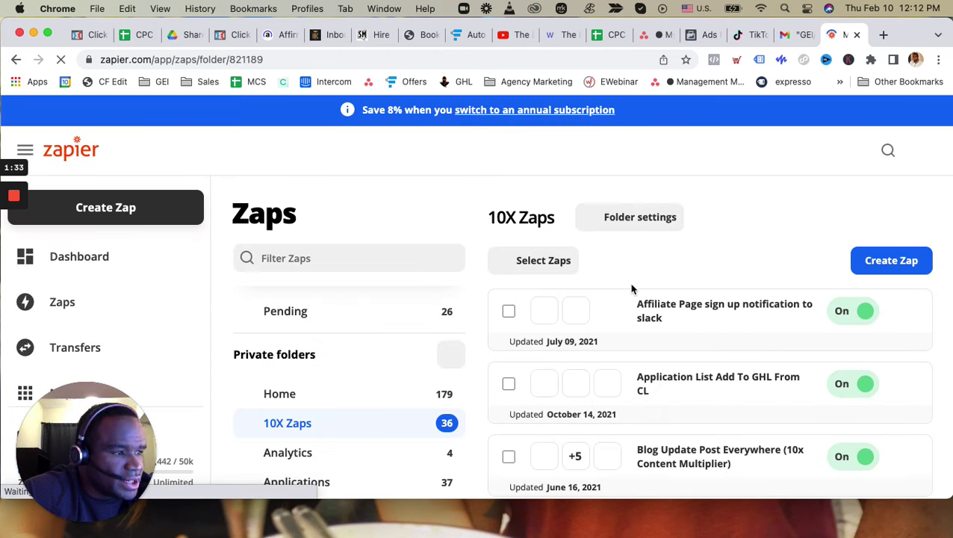
# Duplicate the Lead Form Lead JDRVO1 to GHL zap from the 10X Zaps folder.
pyautogui.scroll(-1, 634, 285)
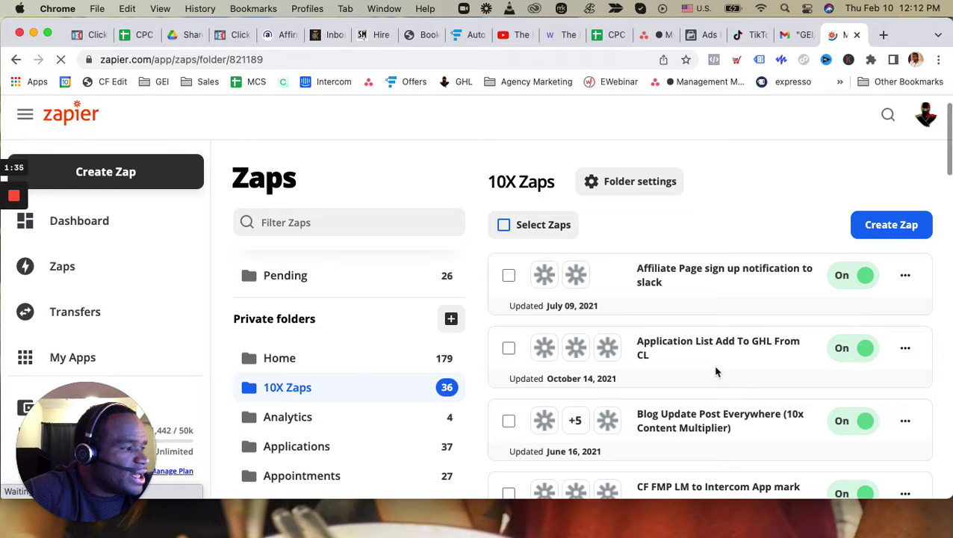
pyautogui.scroll(-5, 724, 439)
pyautogui.scroll(3, 725, 438)
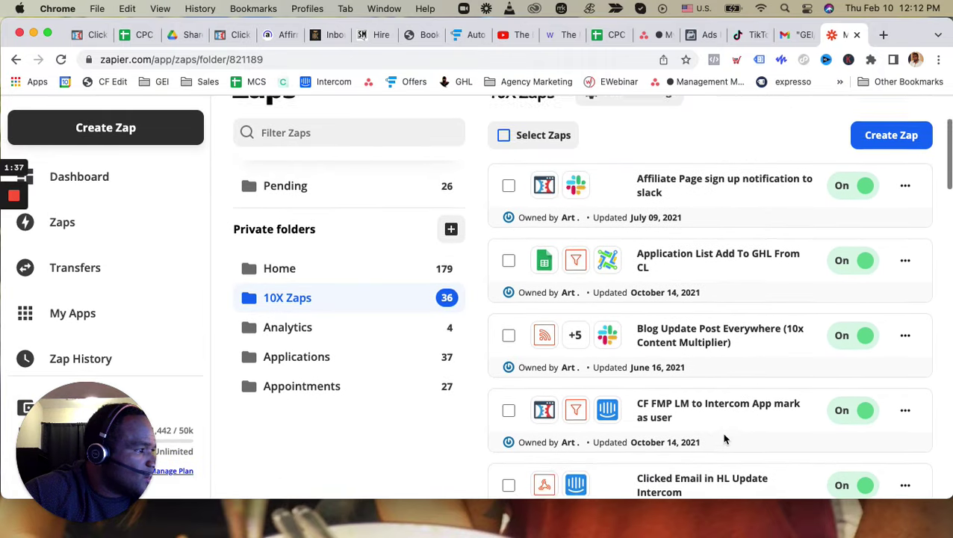
pyautogui.scroll(-7, 725, 438)
pyautogui.scroll(-2, 725, 439)
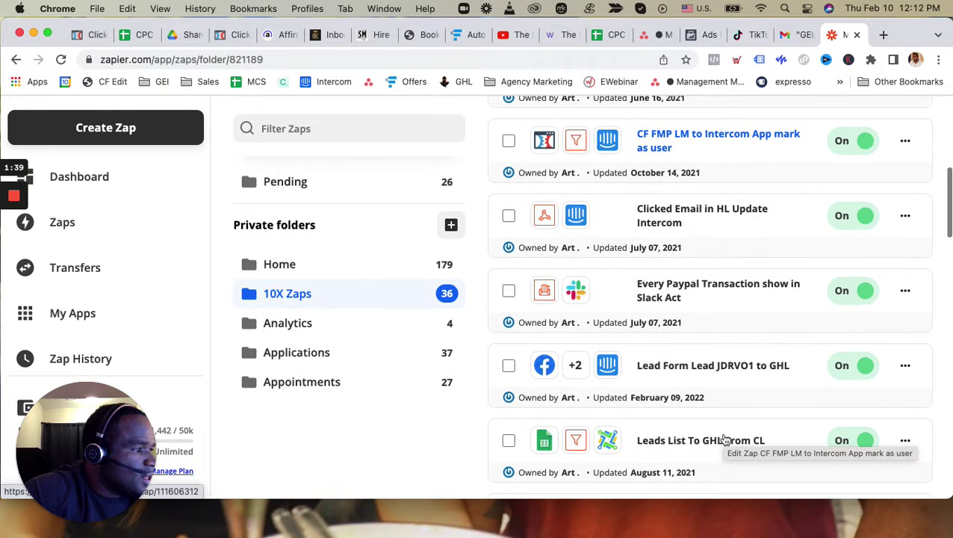
pyautogui.click(508, 373)
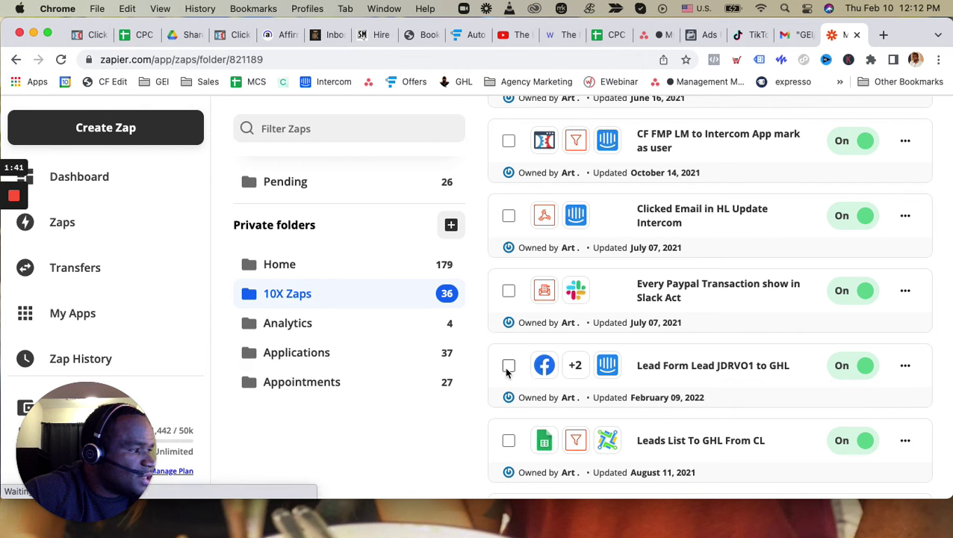
pyautogui.click(904, 366)
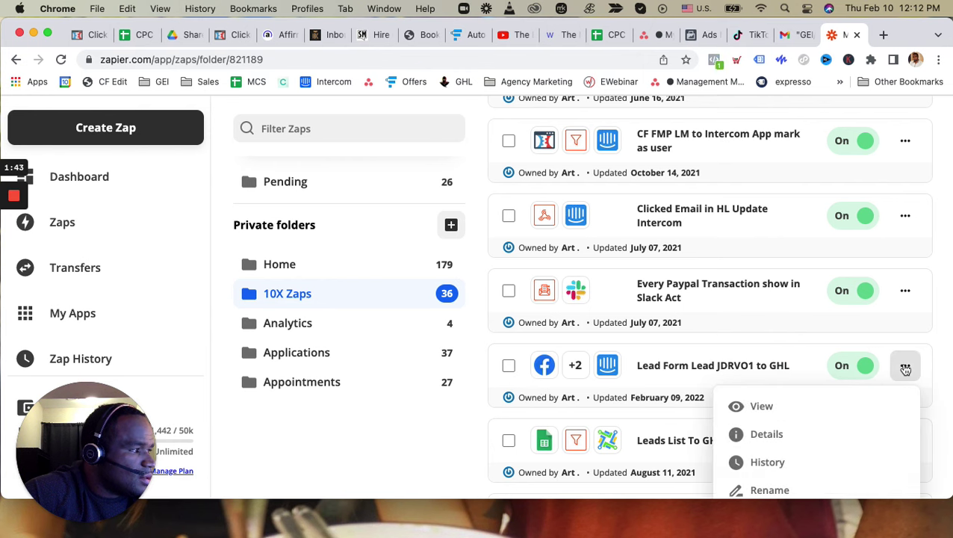
pyautogui.scroll(-5, 788, 439)
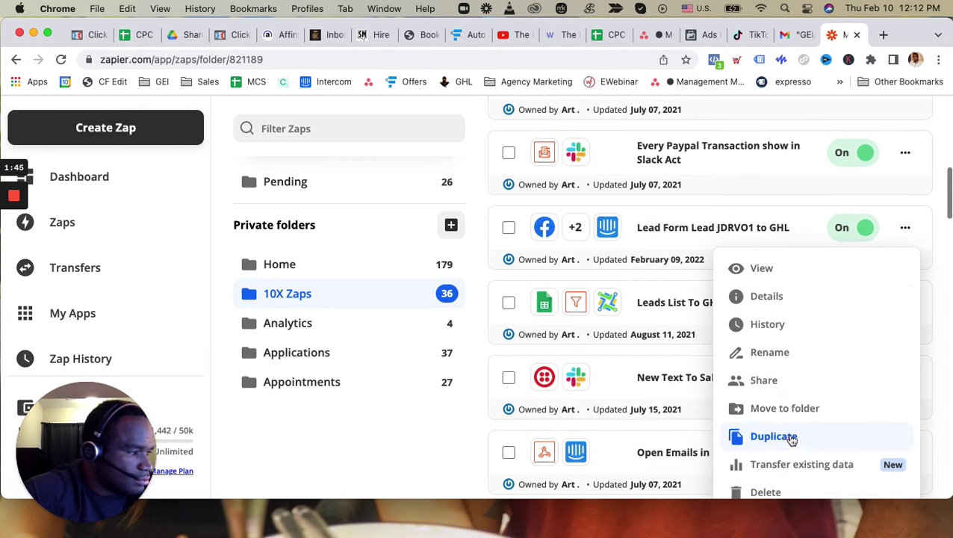
pyautogui.click(774, 436)
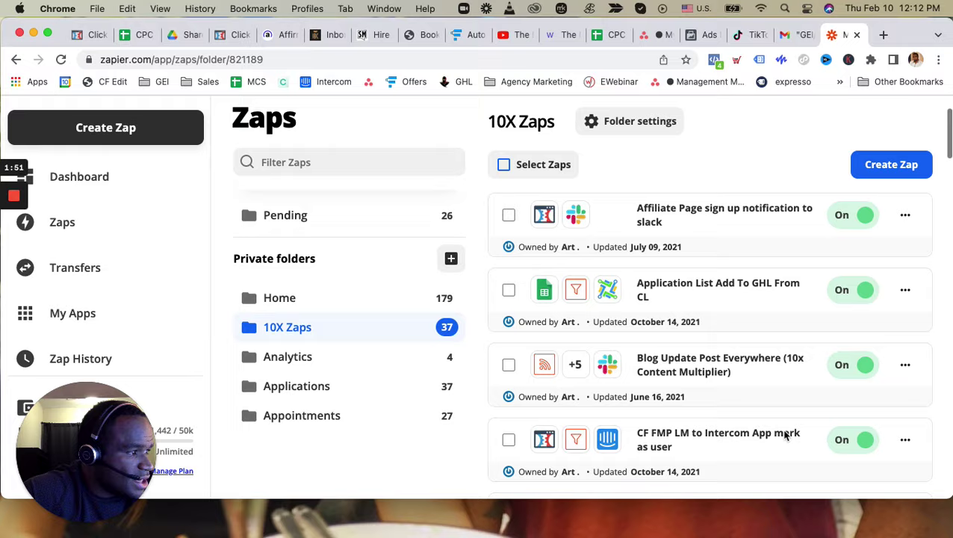
# Review the Lead Form Lead JDRVO1 to GHL (Copy) zap's trigger, Text and LeadConnector steps.
pyautogui.scroll(-10, 785, 436)
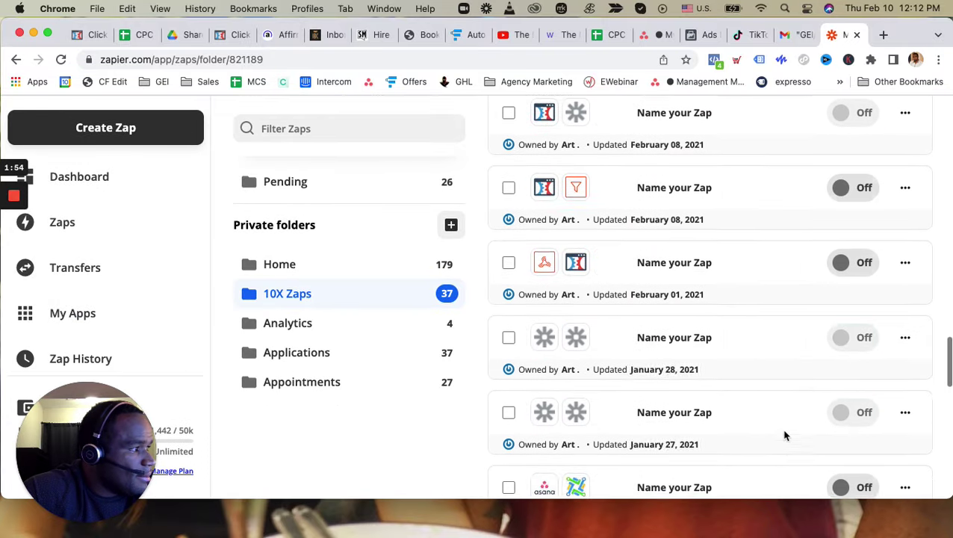
pyautogui.scroll(-1, 784, 435)
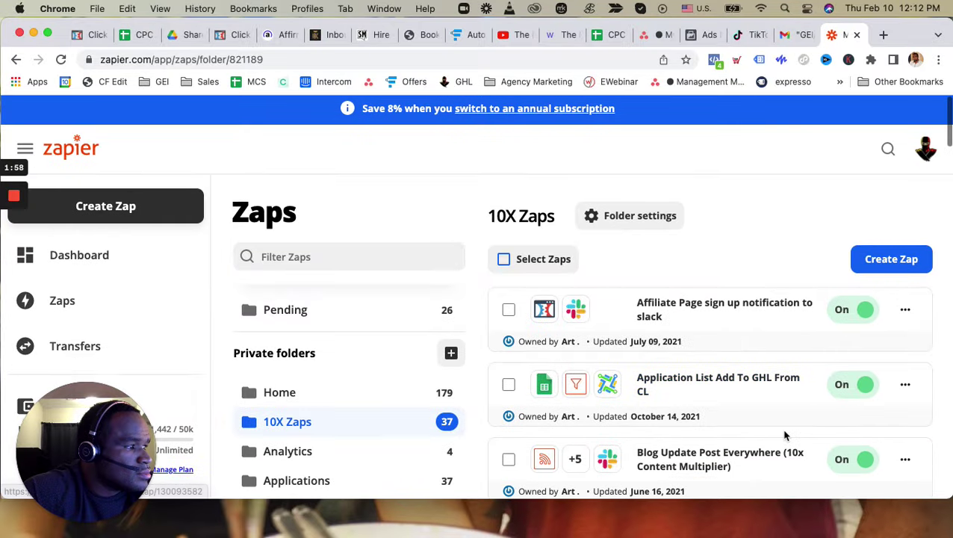
pyautogui.scroll(-4, 785, 433)
pyautogui.scroll(-1, 688, 340)
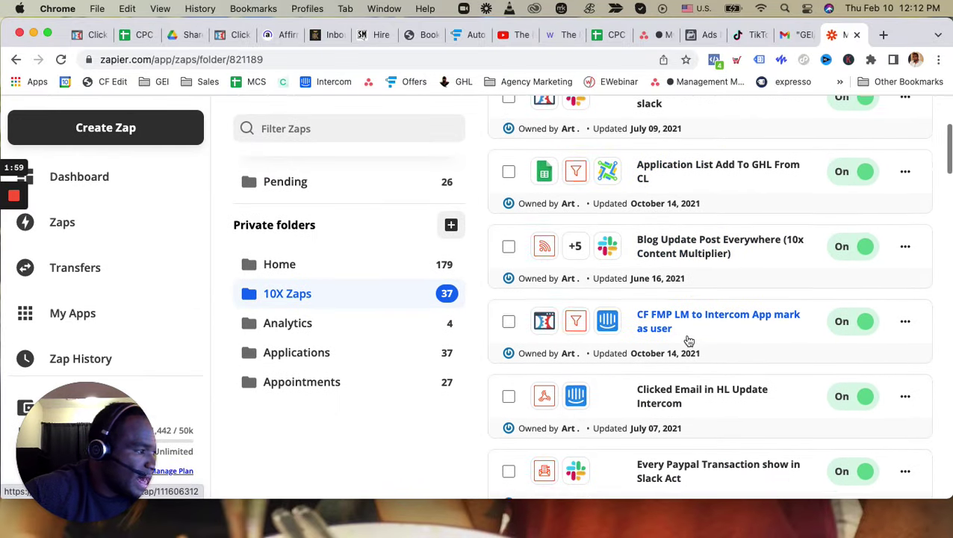
pyautogui.scroll(-2, 688, 340)
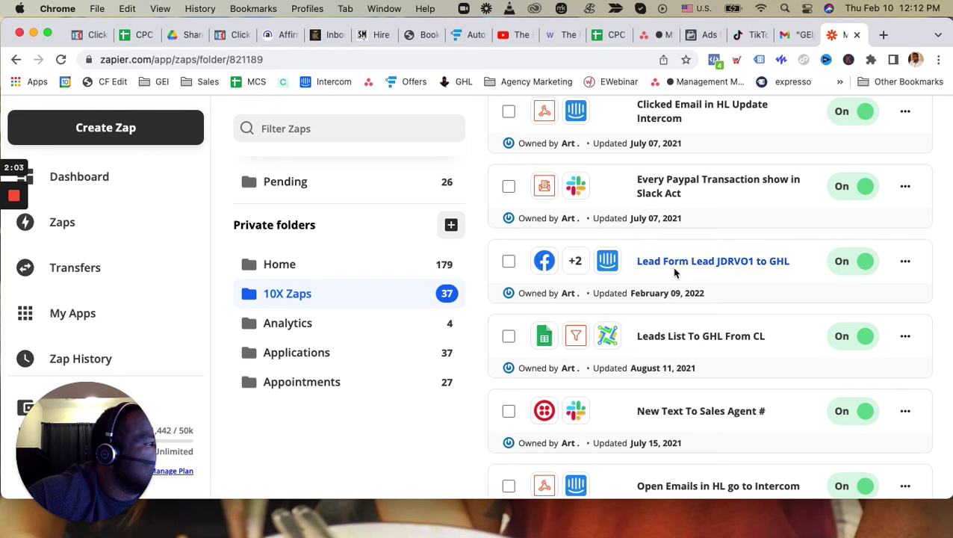
pyautogui.scroll(-3, 697, 278)
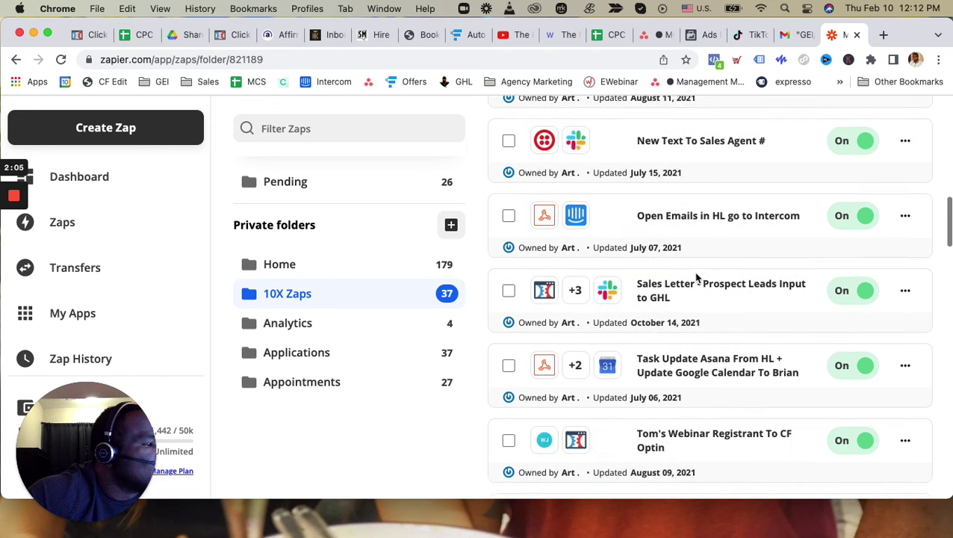
pyautogui.scroll(-1, 695, 273)
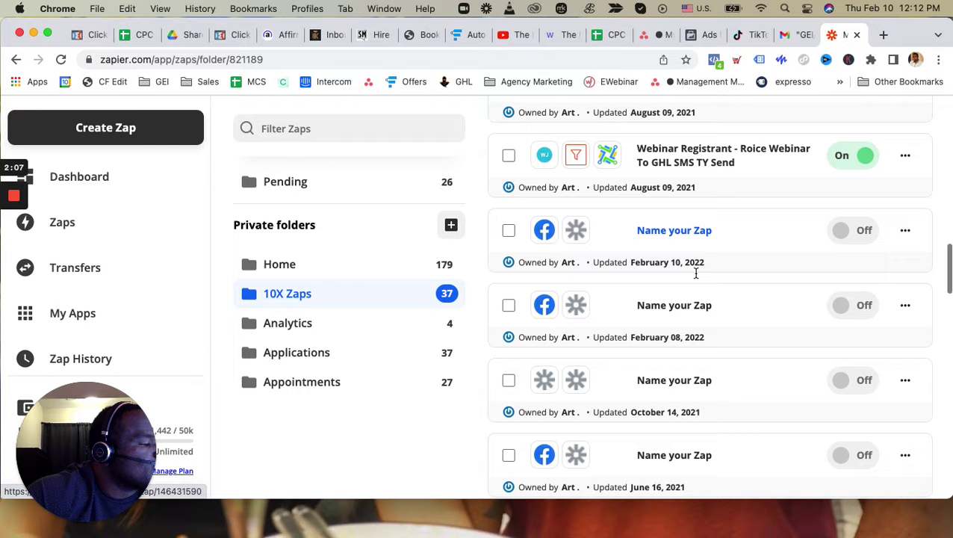
pyautogui.scroll(-6, 696, 273)
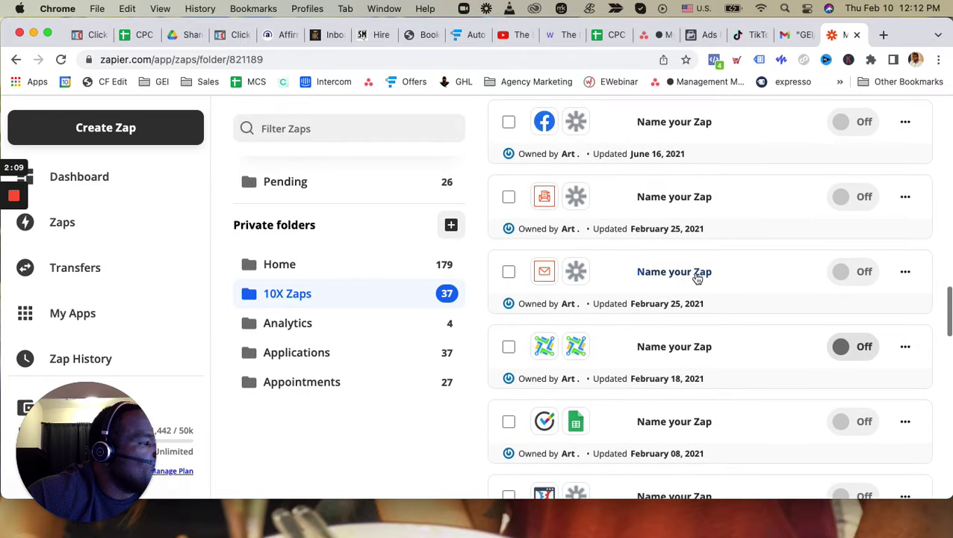
pyautogui.scroll(-14, 697, 278)
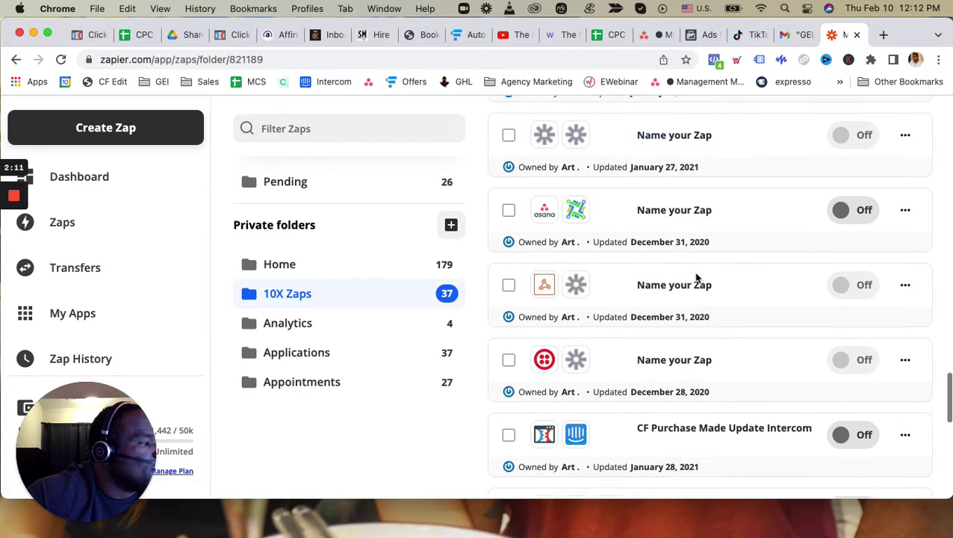
pyautogui.scroll(-7, 696, 277)
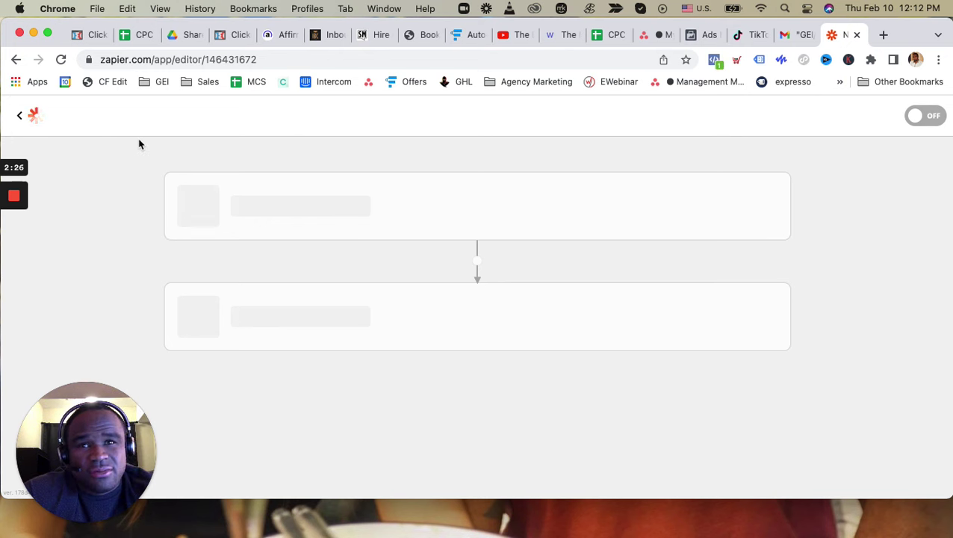
# Rename the copied zap to 'Lead Form Lead JDRVO1 to GHL (ShortFormV3)'.
pyautogui.click(706, 36)
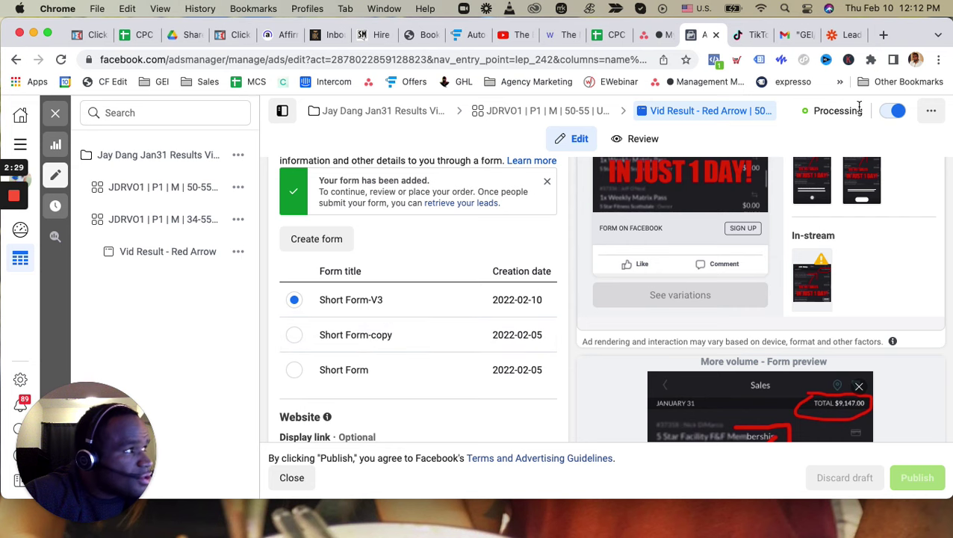
pyautogui.click(840, 35)
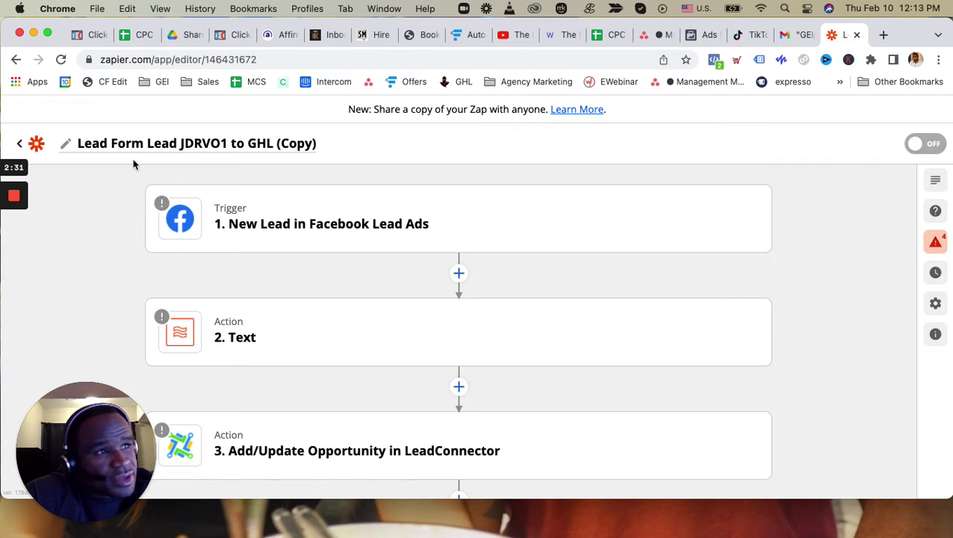
pyautogui.click(210, 145)
pyautogui.moveTo(253, 146); pyautogui.dragTo(269, 147)
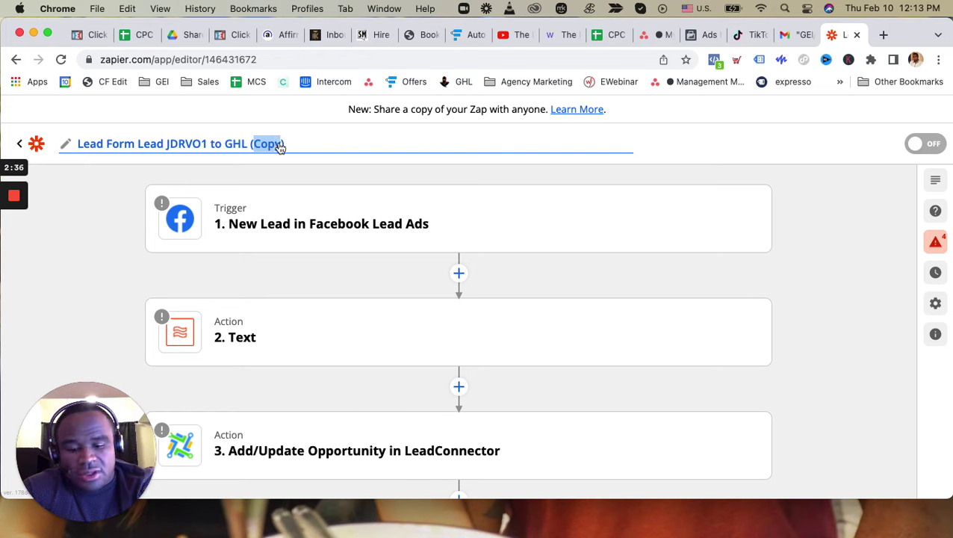
pyautogui.write('ShortForm')
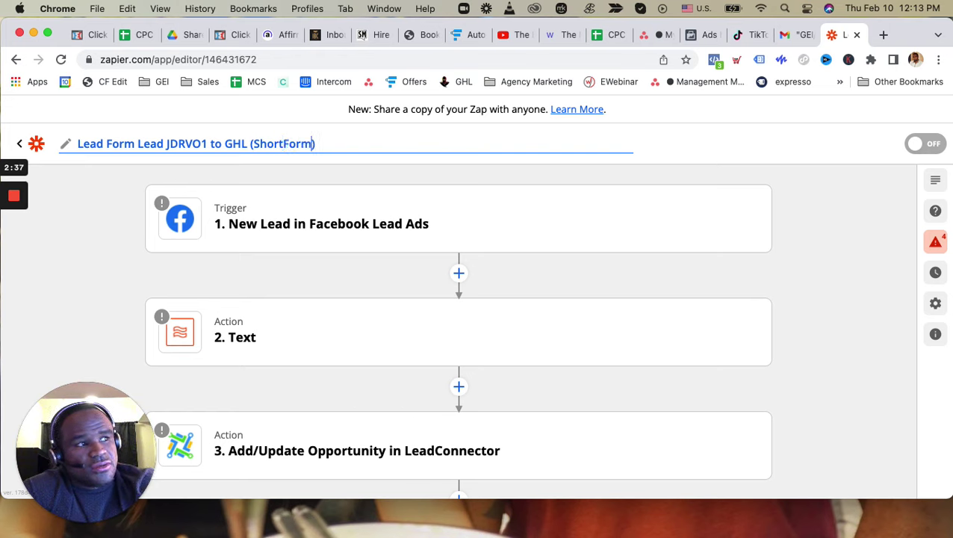
pyautogui.write('V3')
pyautogui.press('Return')
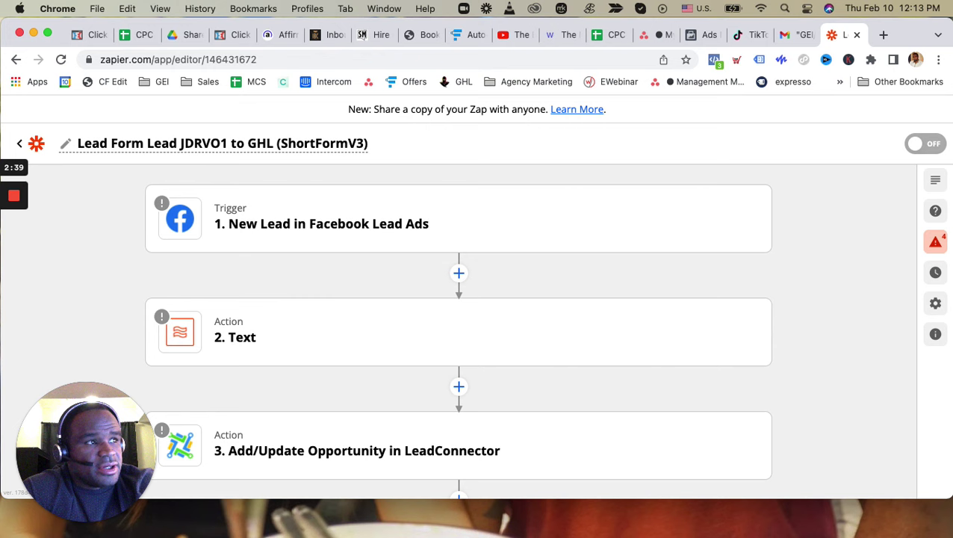
# Point the Facebook Lead Ads trigger at the Short Form-V3 form on the CPC Ninja page.
pyautogui.click(413, 225)
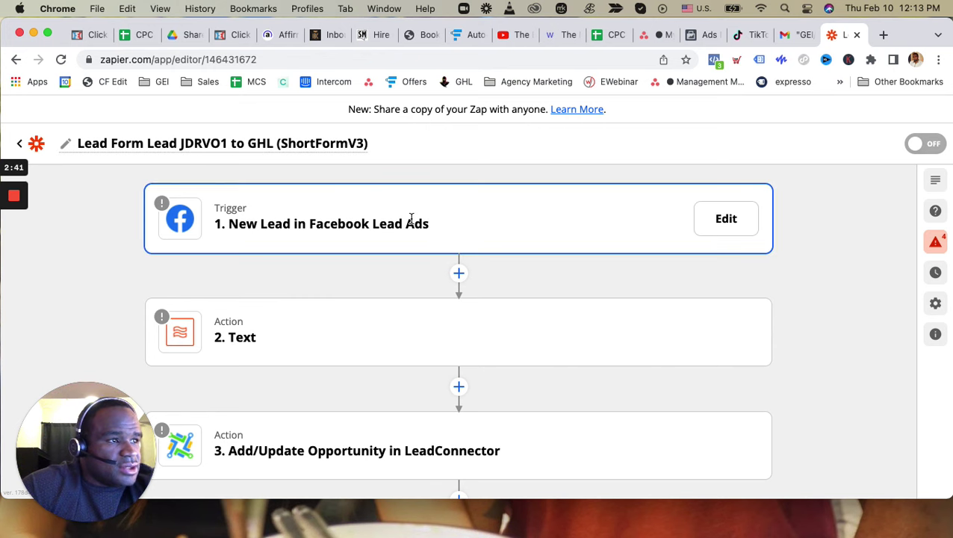
pyautogui.click(255, 304)
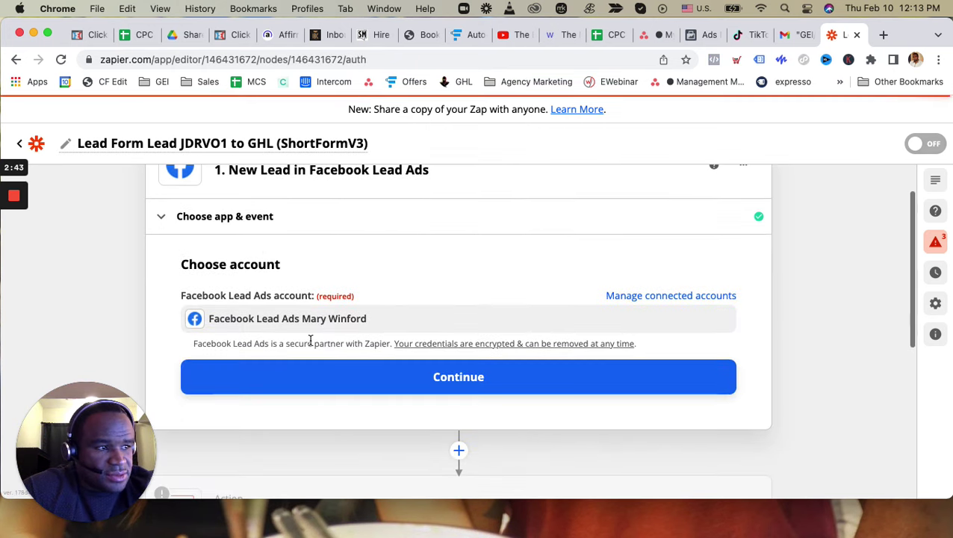
pyautogui.click(351, 384)
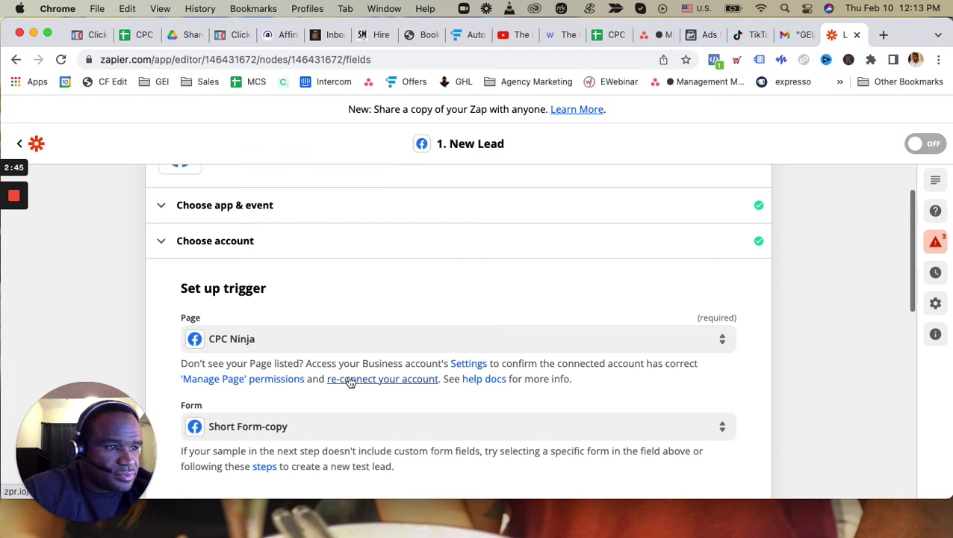
pyautogui.click(282, 329)
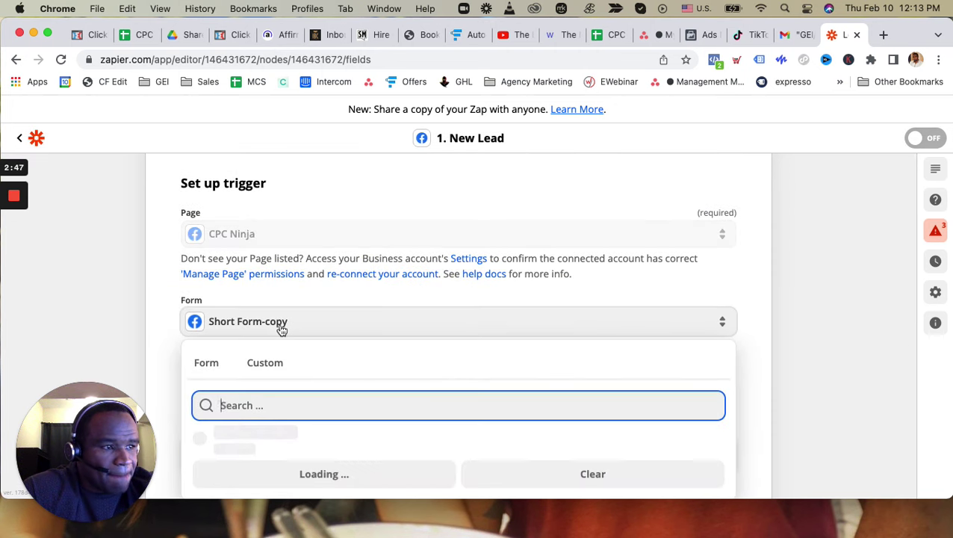
pyautogui.scroll(-2, 341, 403)
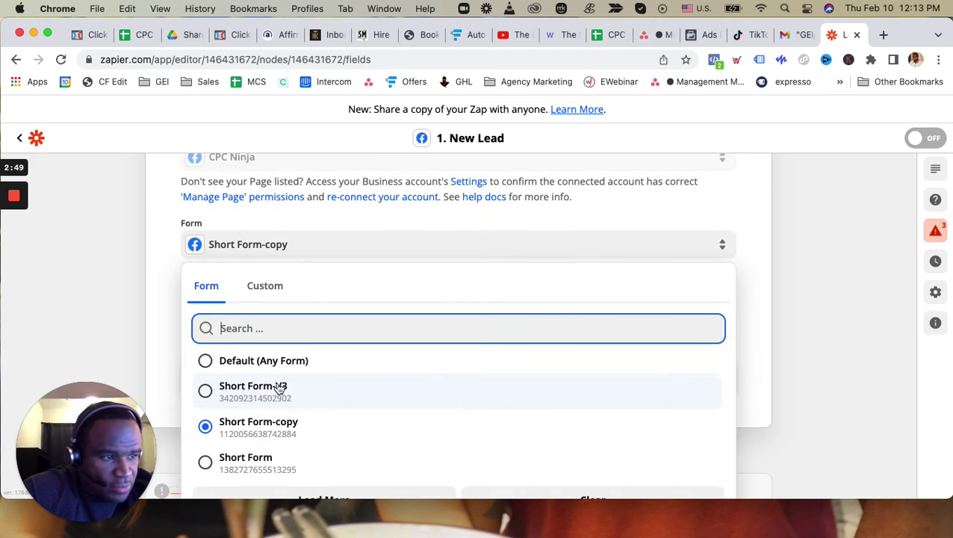
pyautogui.click(239, 391)
pyautogui.click(319, 374)
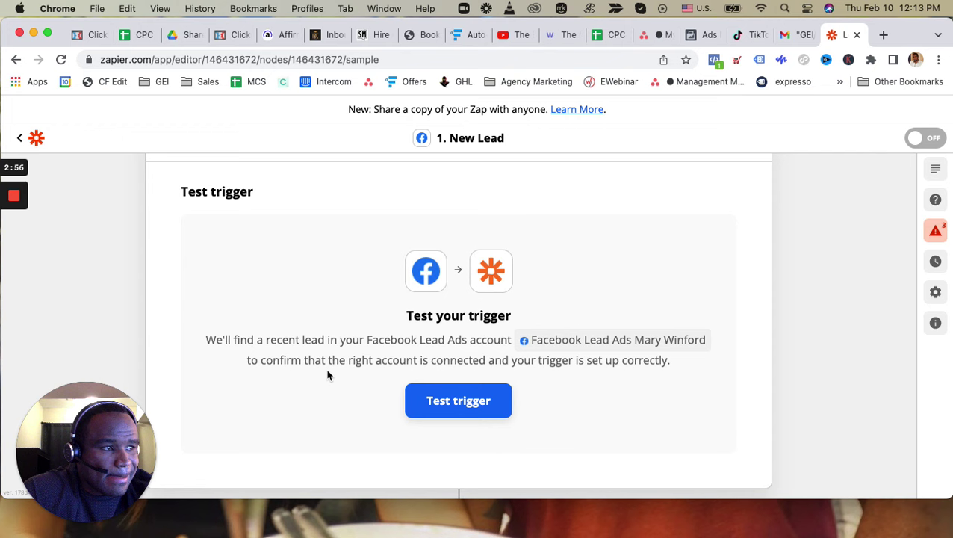
pyautogui.click(253, 210)
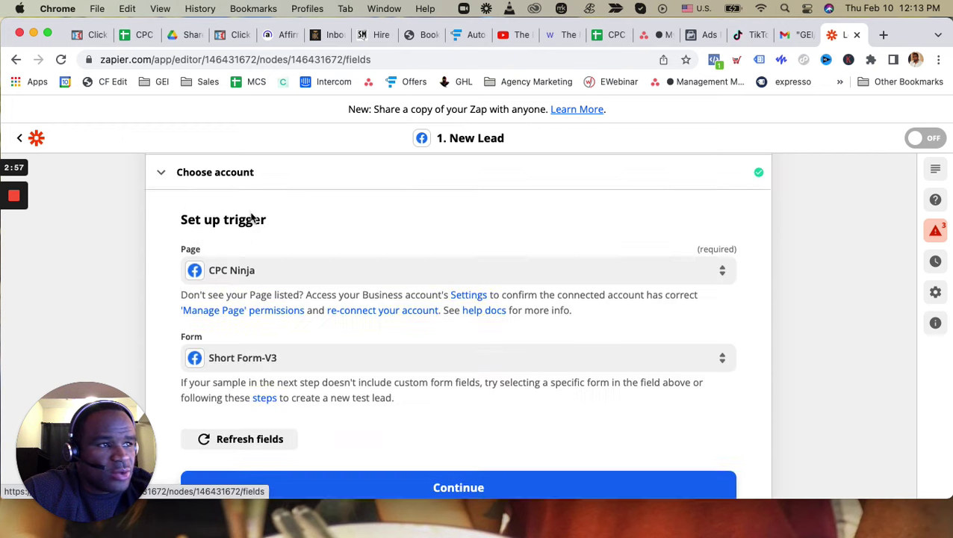
pyautogui.click(255, 300)
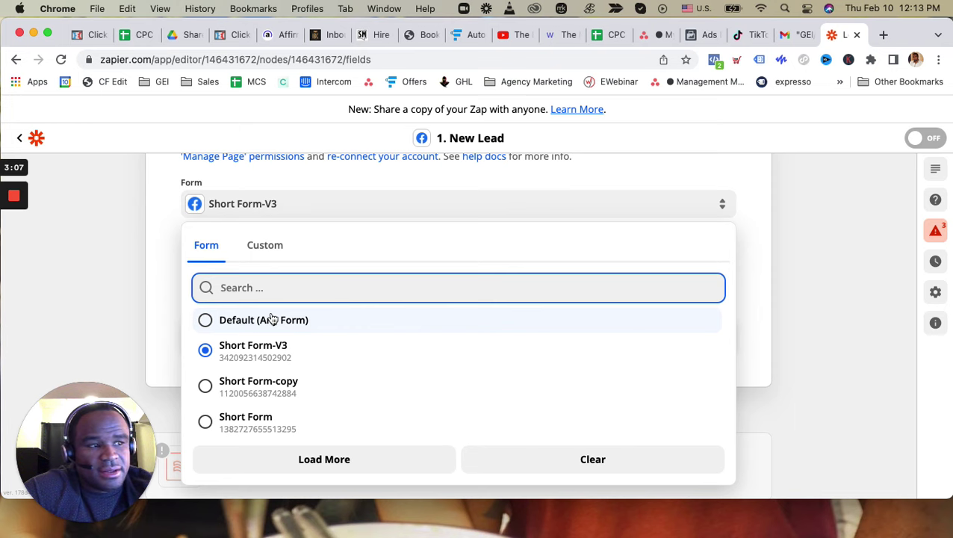
# Change the trigger's Form field to Default (Any Form).
pyautogui.click(273, 319)
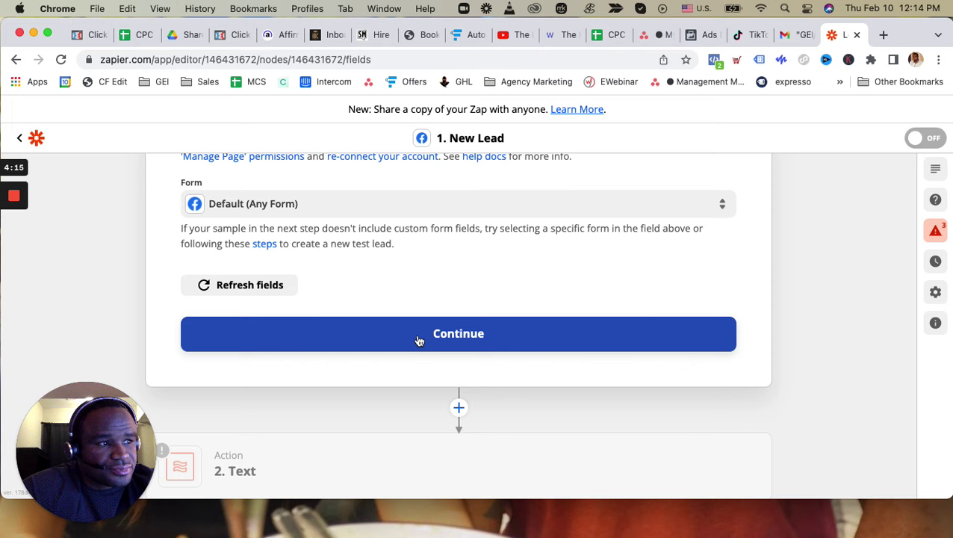
# Test the any-form trigger, pulling sample Lead B from the Vid Result - Red Arrow ad, and continue.
pyautogui.click(463, 332)
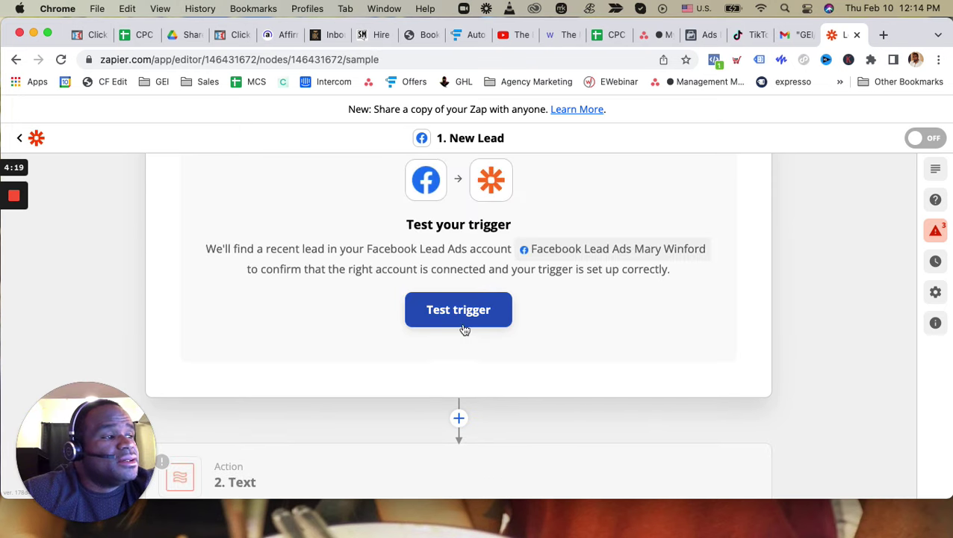
pyautogui.click(472, 311)
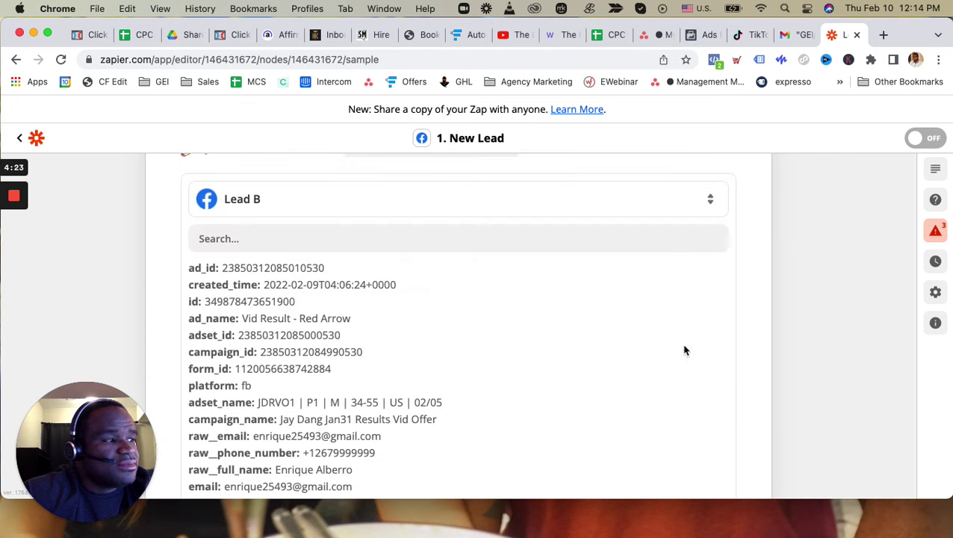
pyautogui.scroll(-2, 771, 390)
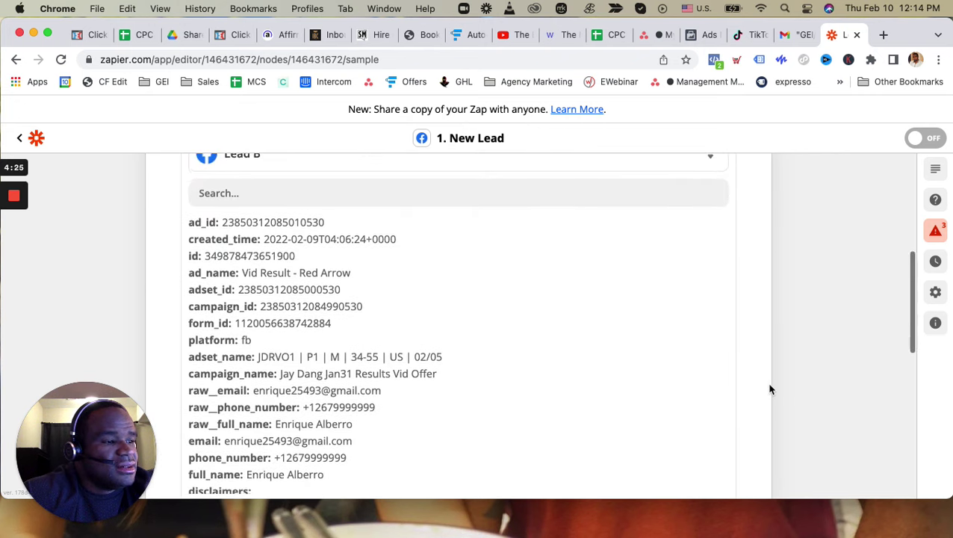
pyautogui.scroll(-2, 771, 389)
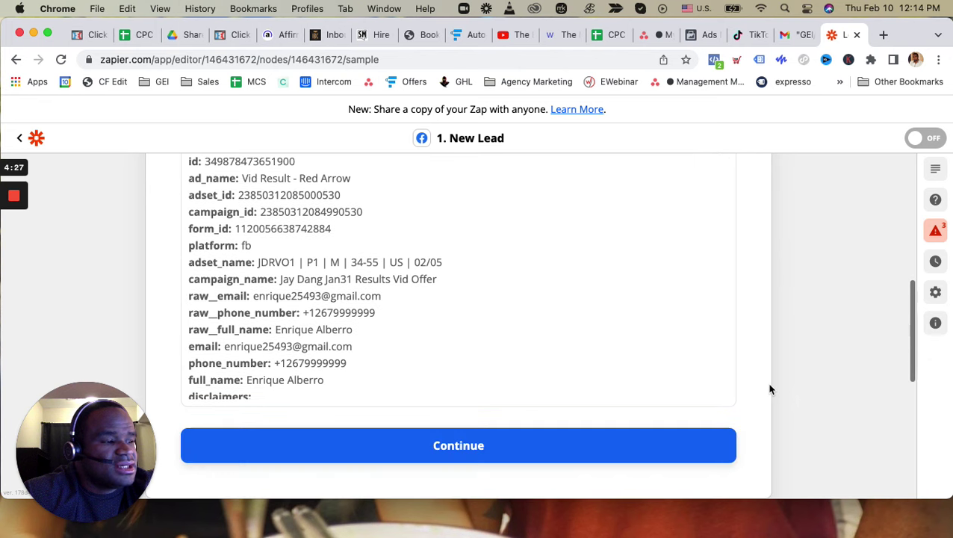
pyautogui.click(505, 455)
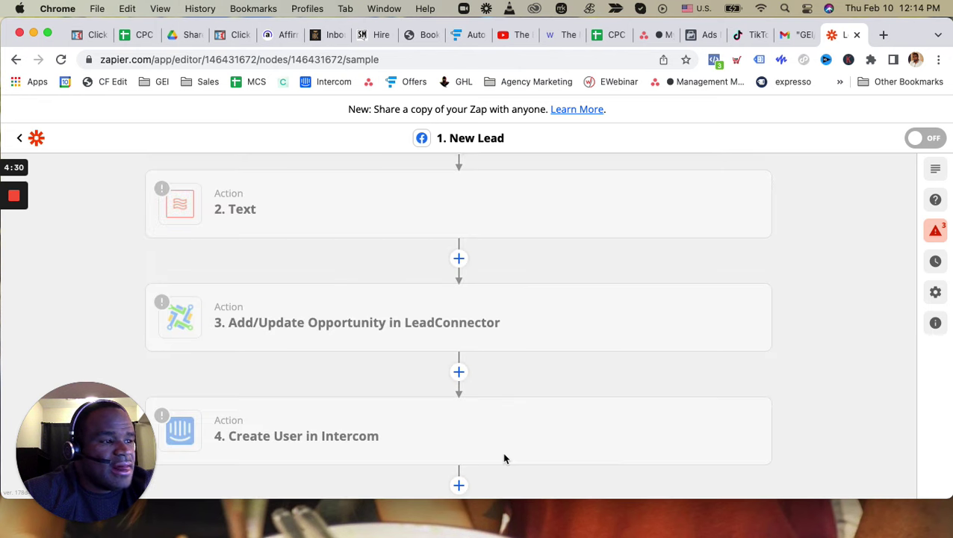
# Confirm the Formatter Split Text step keeping the Full Name's First segment, and test it.
pyautogui.scroll(-3, 413, 369)
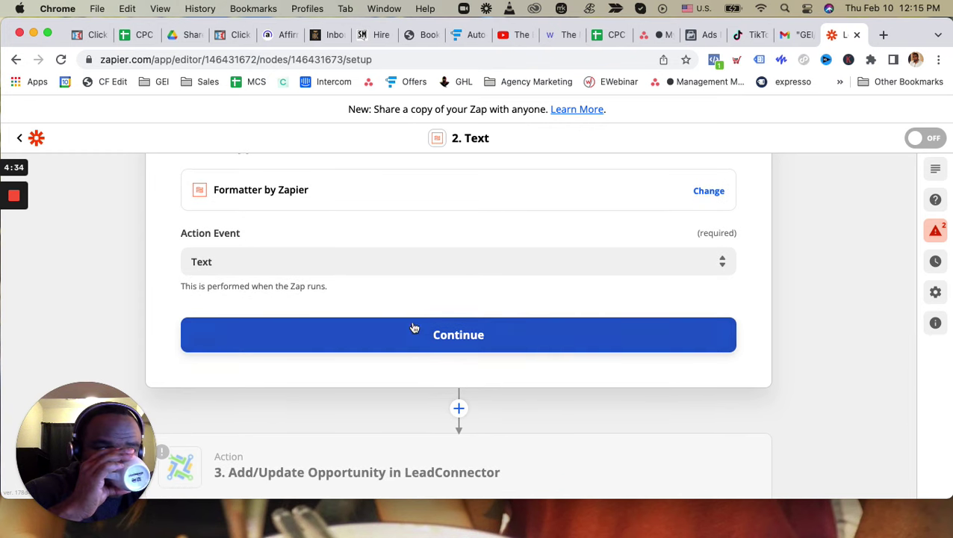
pyautogui.click(422, 341)
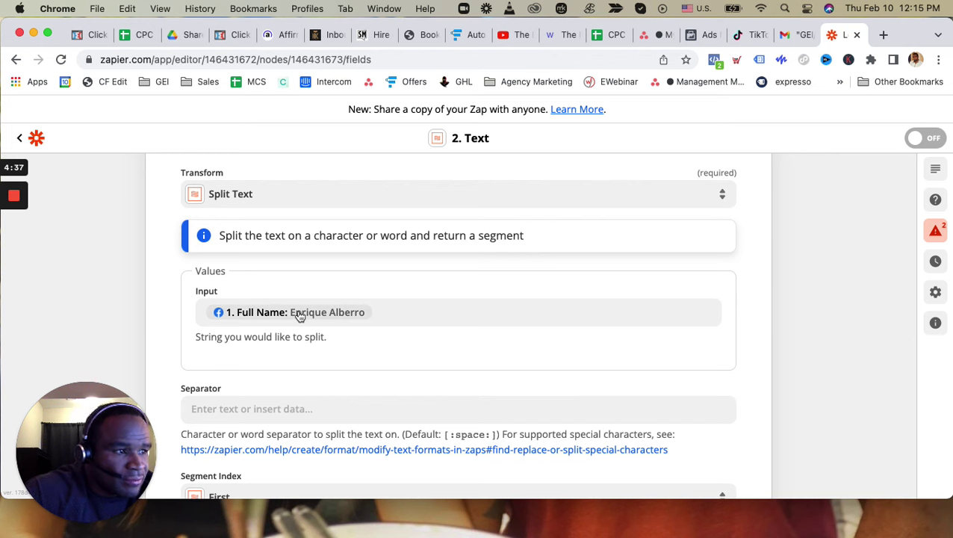
pyautogui.scroll(-5, 380, 325)
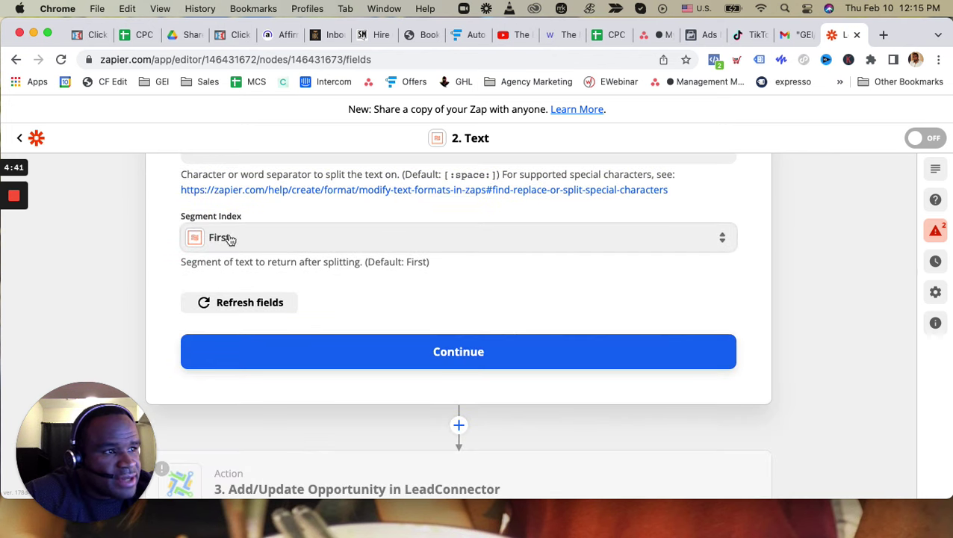
pyautogui.click(416, 353)
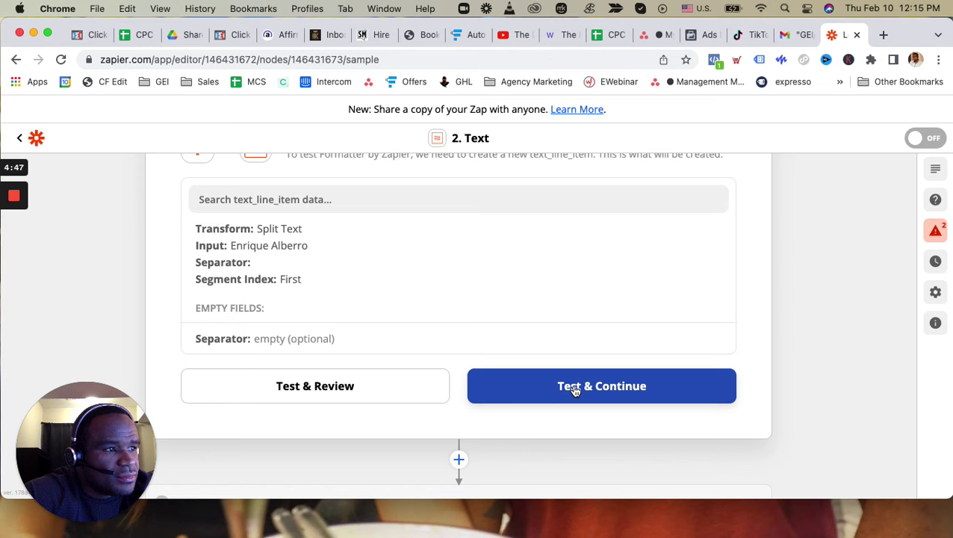
pyautogui.click(574, 389)
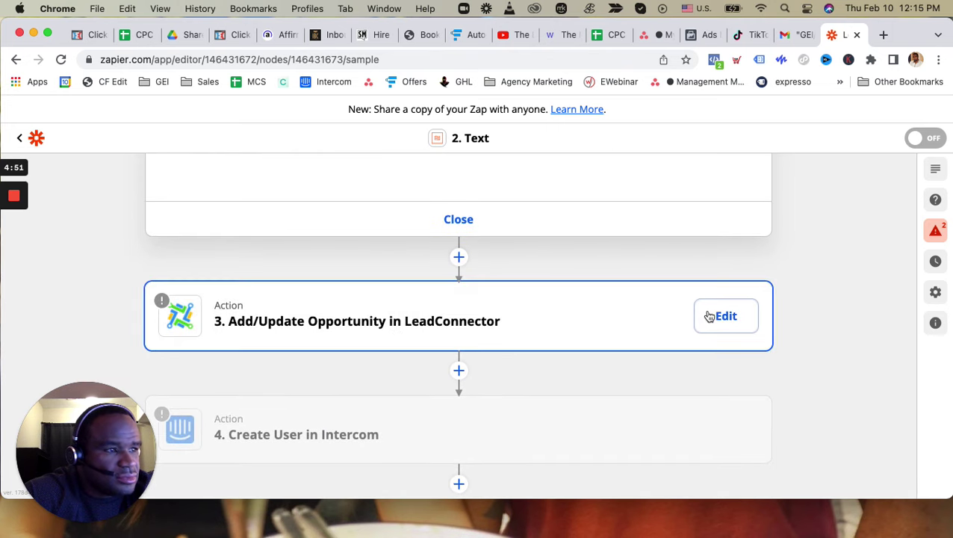
# Review the LeadConnector opportunity step's field mappings: pipeline Lead Form, stage Lead.
pyautogui.click(710, 317)
pyautogui.scroll(-5, 336, 344)
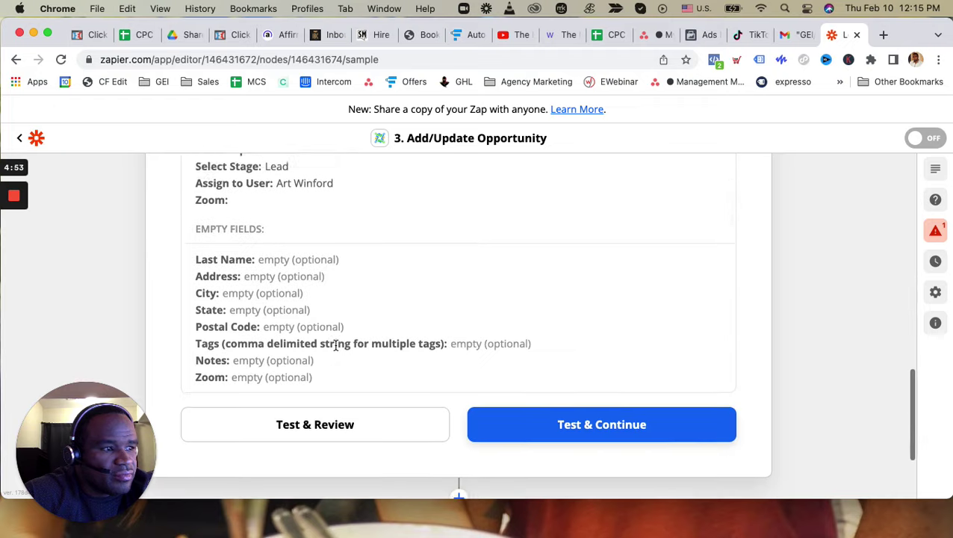
pyautogui.scroll(8, 449, 368)
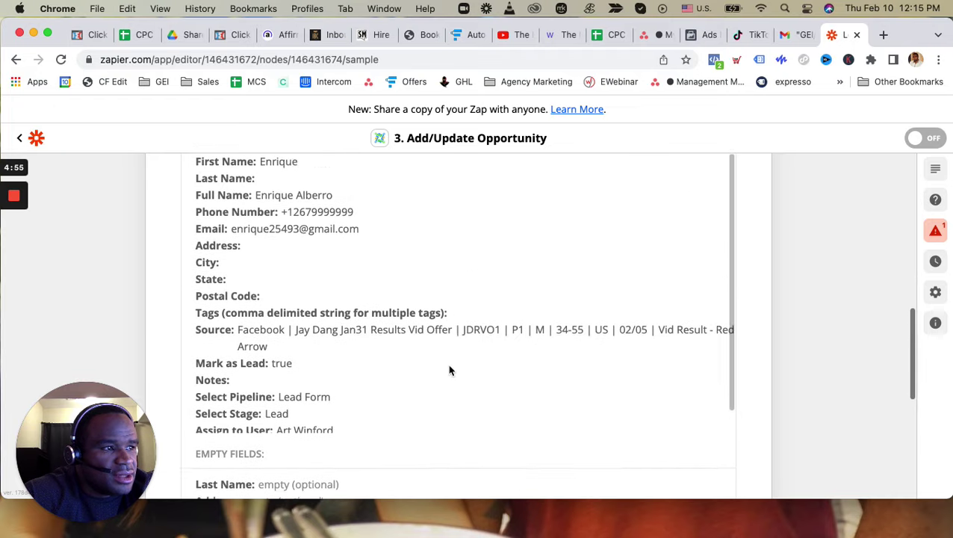
pyautogui.scroll(8, 449, 368)
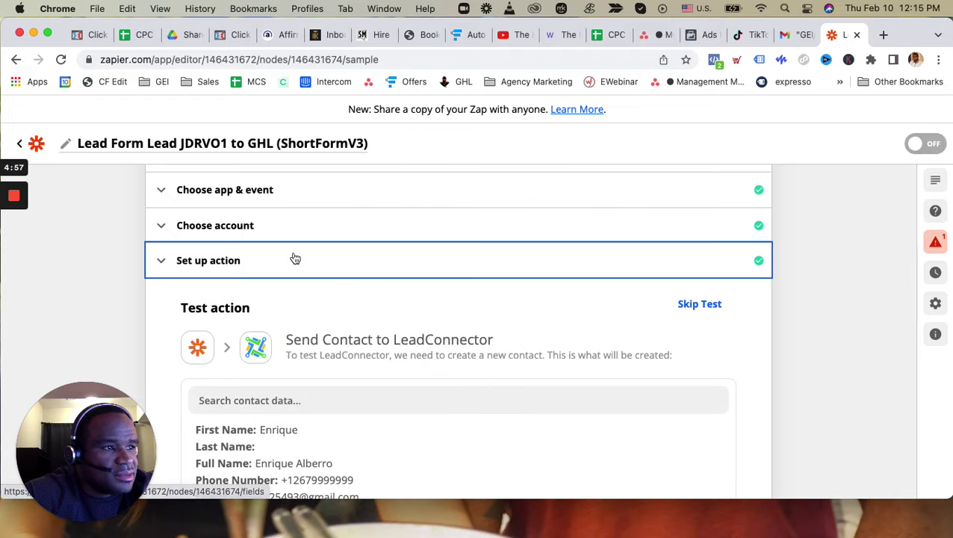
pyautogui.click(296, 258)
pyautogui.scroll(-1, 413, 332)
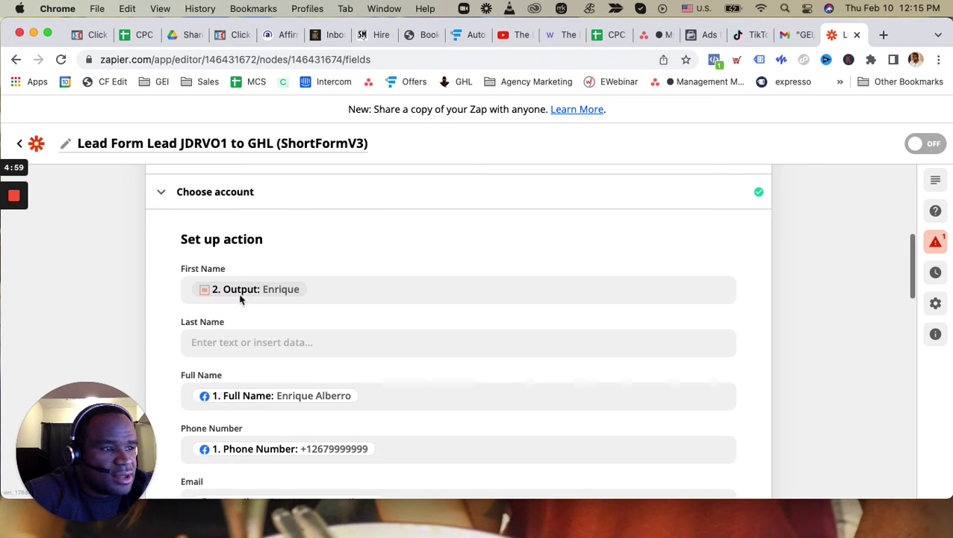
pyautogui.scroll(-3, 263, 378)
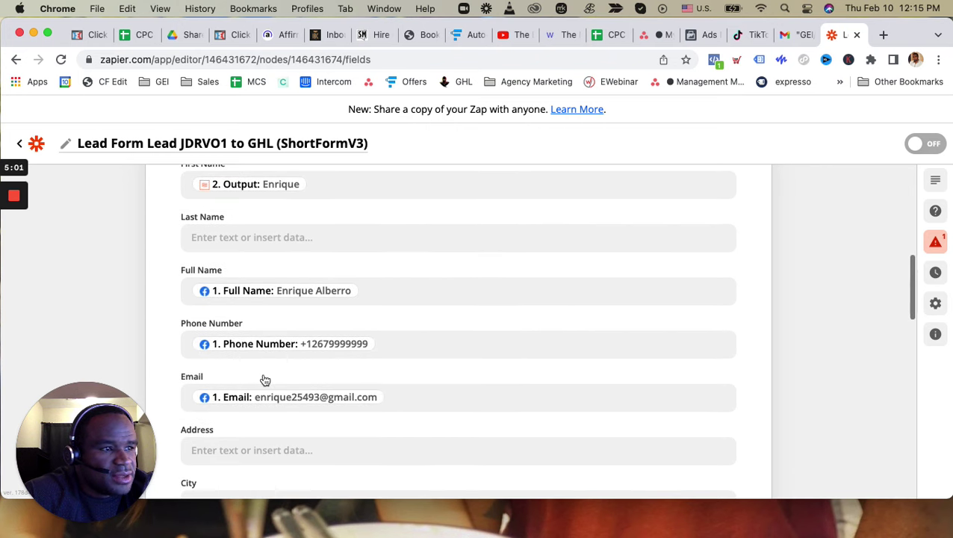
pyautogui.scroll(-5, 265, 380)
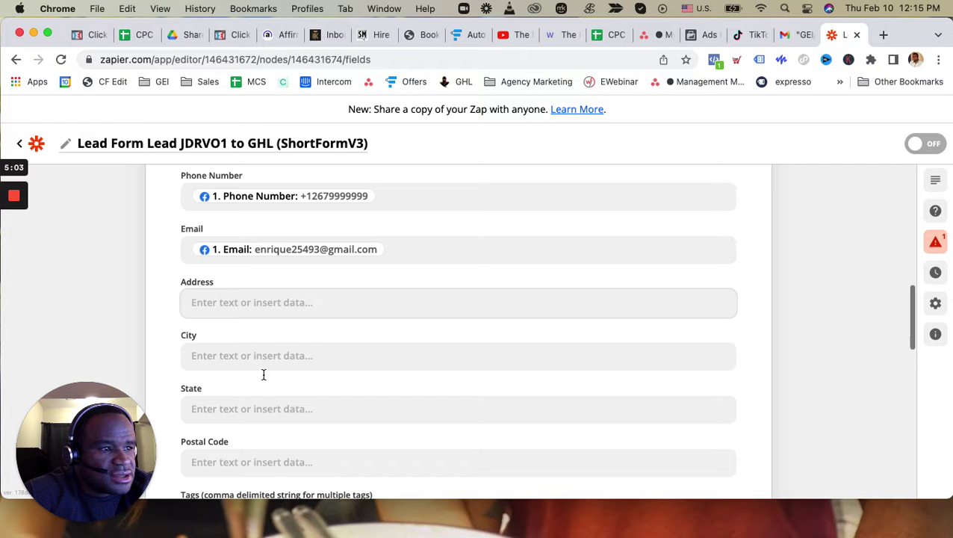
pyautogui.scroll(-6, 264, 377)
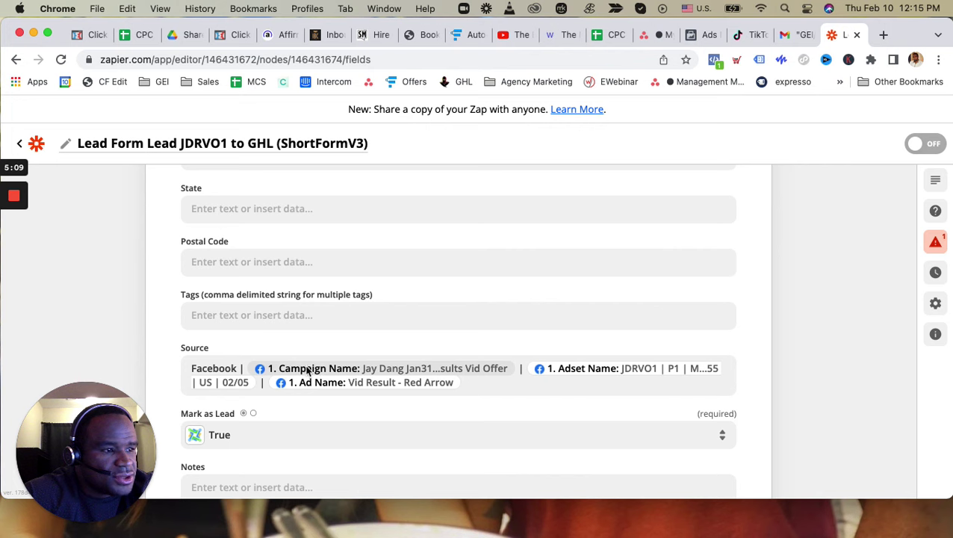
pyautogui.scroll(-10, 364, 389)
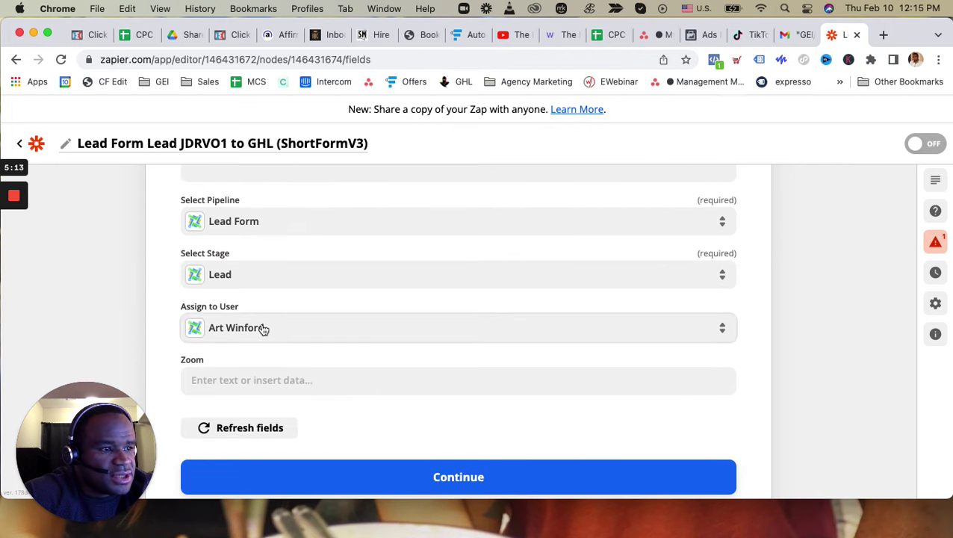
pyautogui.scroll(-3, 263, 329)
# Confirm the LeadConnector opportunity mappings and skip testing the step.
pyautogui.click(344, 358)
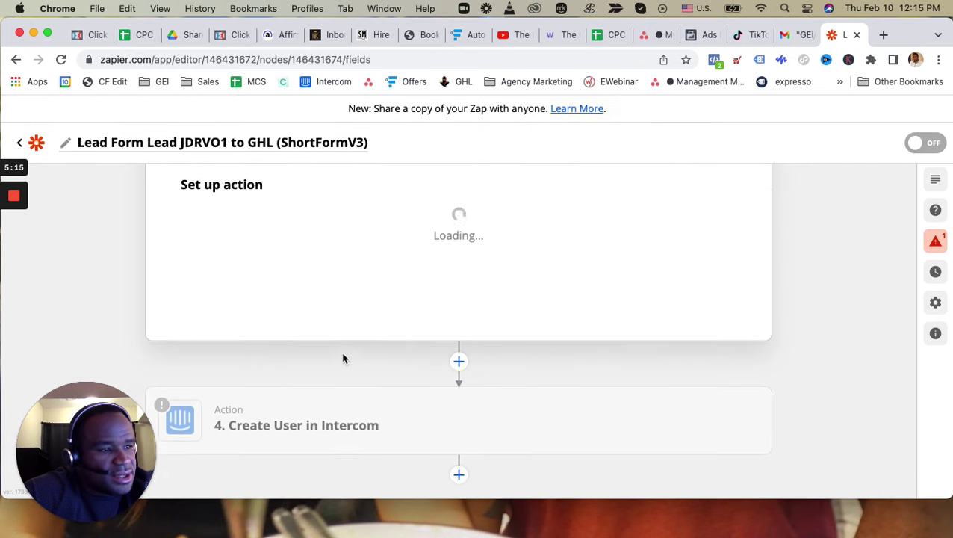
pyautogui.scroll(-10, 342, 370)
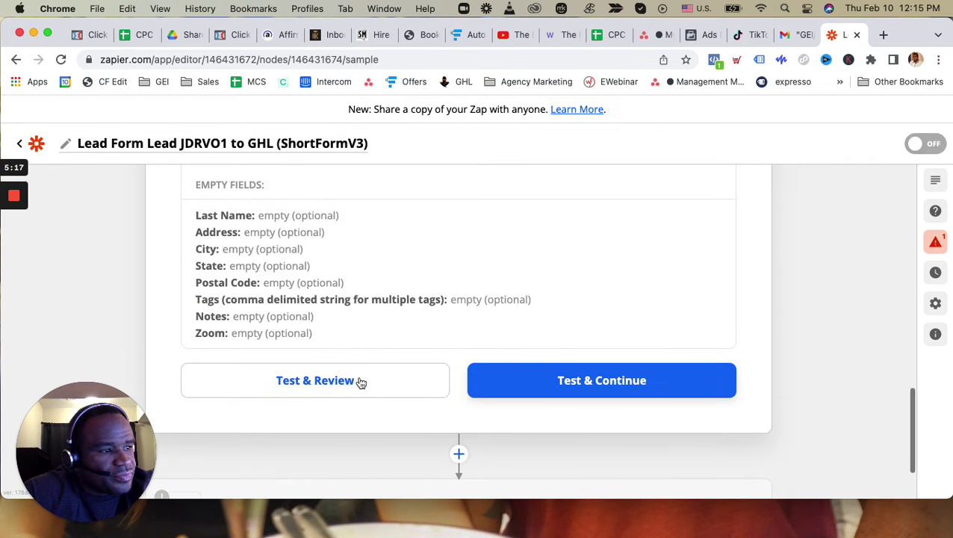
pyautogui.scroll(6, 760, 323)
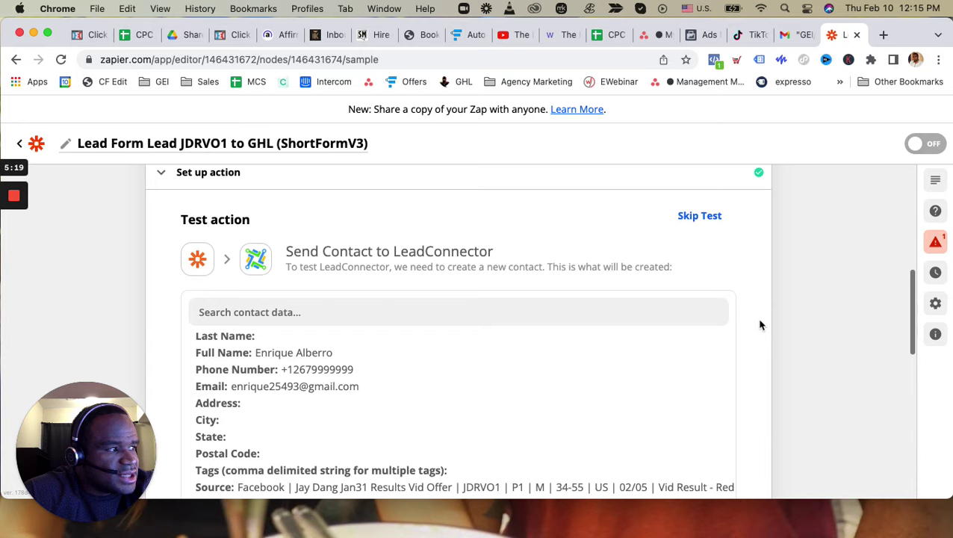
pyautogui.click(697, 217)
pyautogui.scroll(-2, 436, 397)
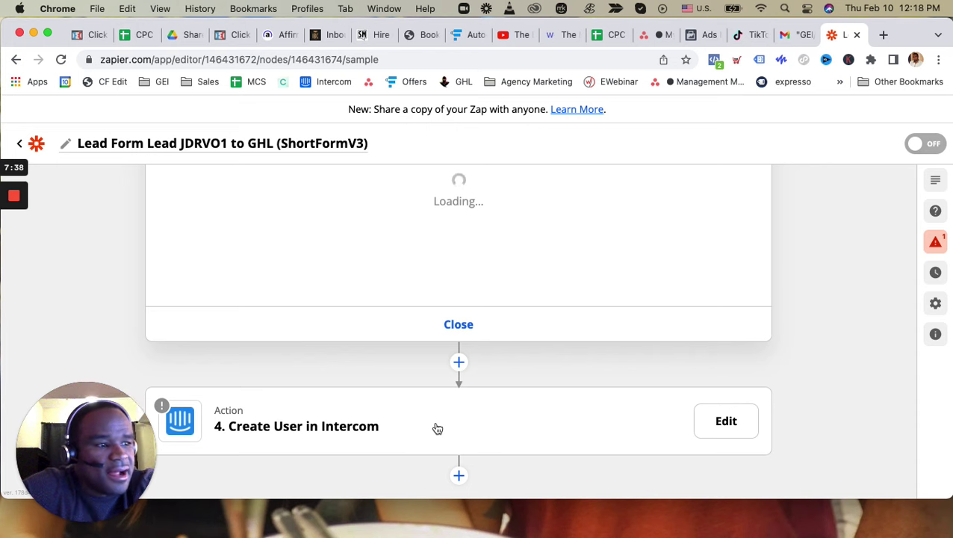
# Review the field mappings of step 4, Create User in Intercom.
pyautogui.click(709, 427)
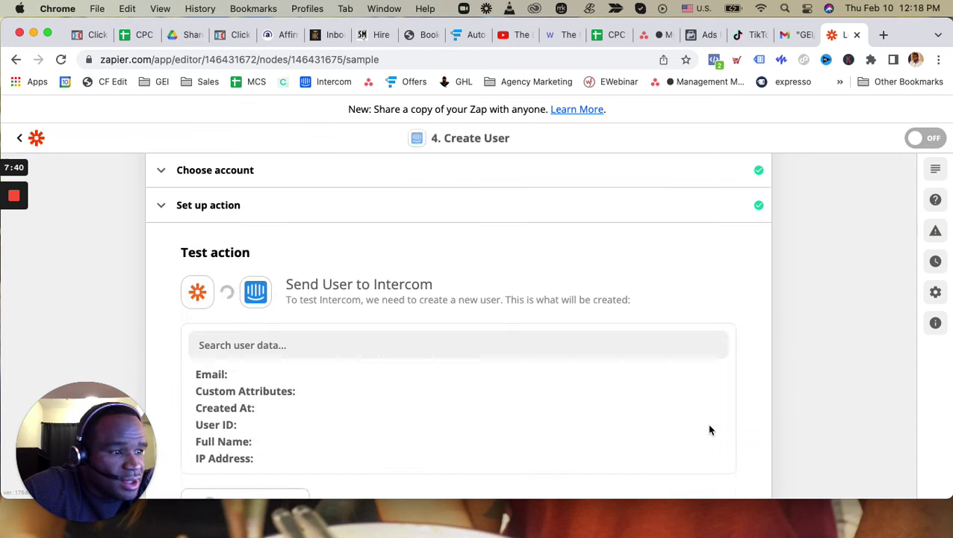
pyautogui.scroll(-5, 523, 377)
pyautogui.scroll(3, 586, 326)
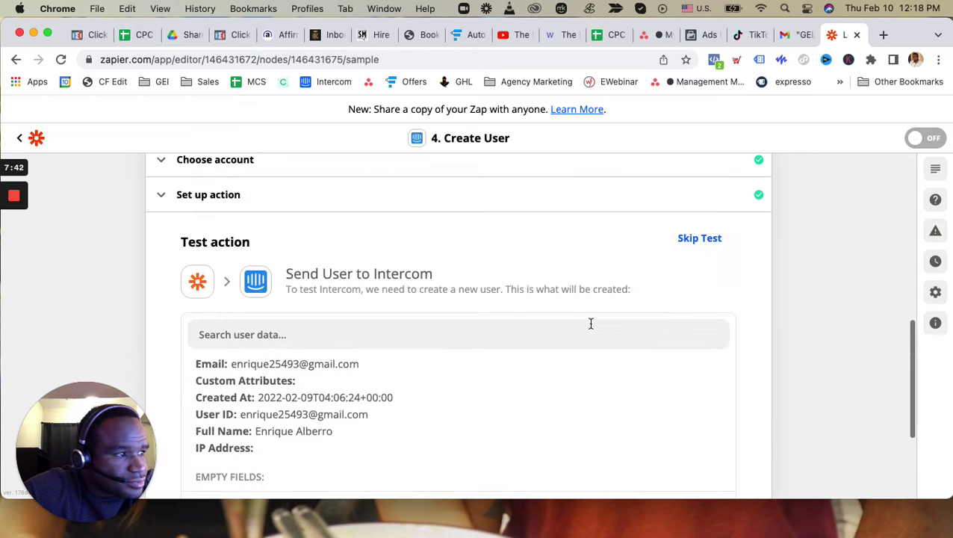
pyautogui.click(399, 227)
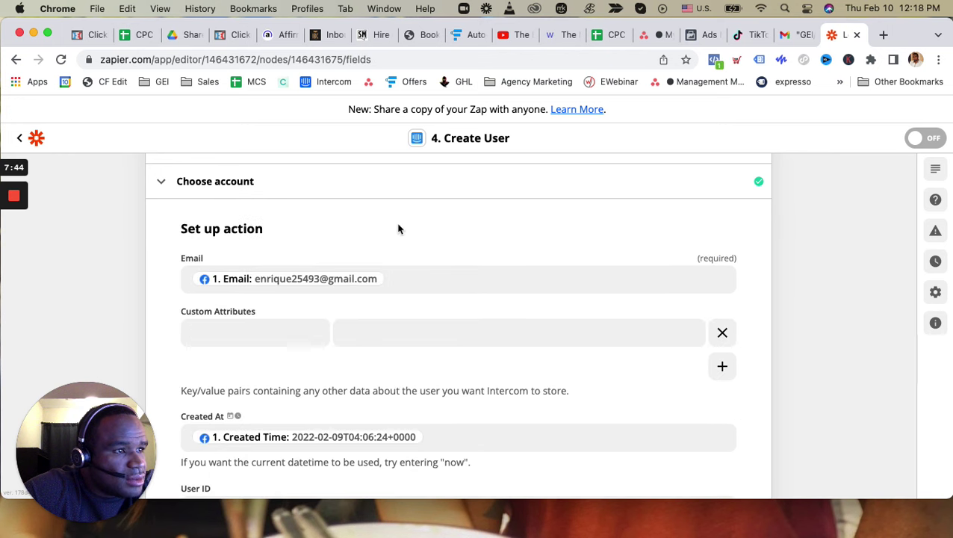
pyautogui.scroll(-3, 438, 336)
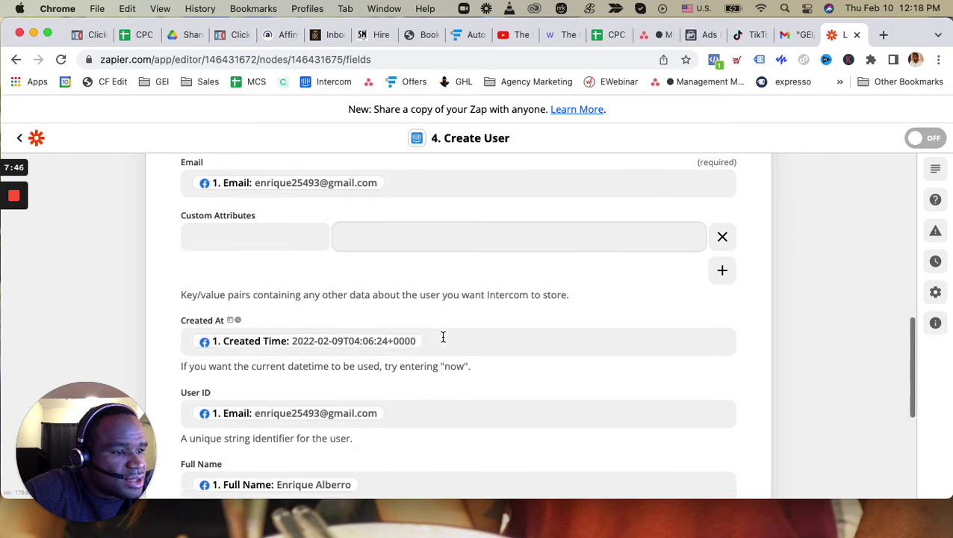
pyautogui.scroll(-3, 352, 333)
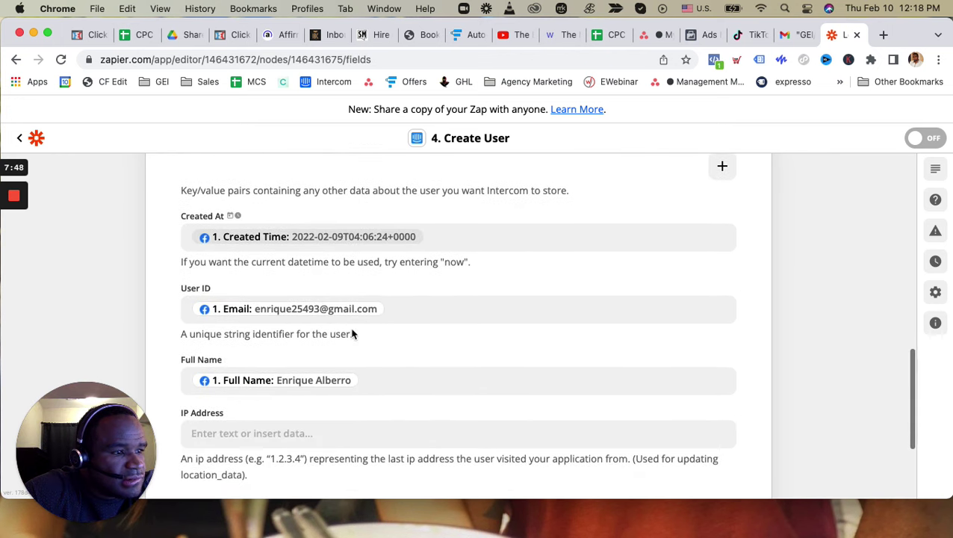
pyautogui.scroll(-4, 353, 333)
pyautogui.scroll(5, 351, 329)
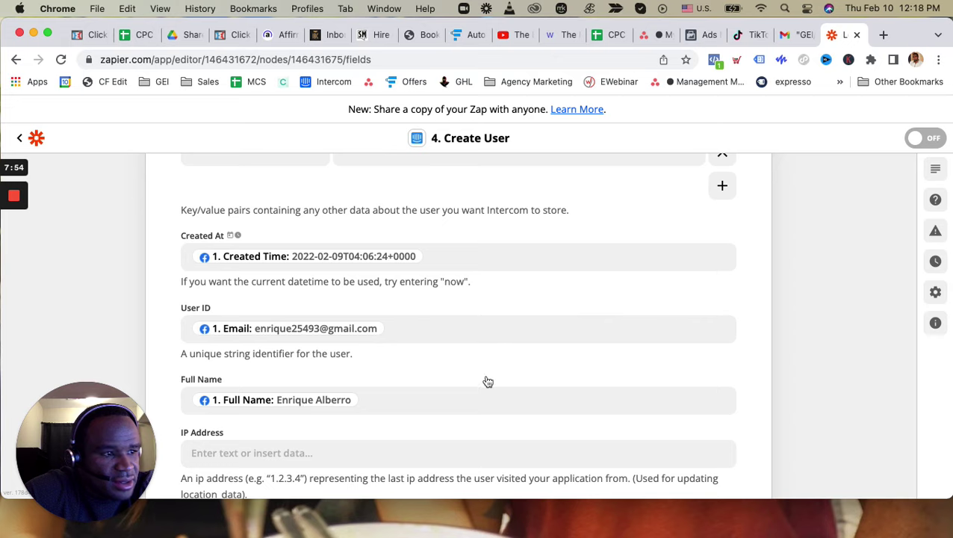
pyautogui.scroll(-2, 485, 382)
pyautogui.scroll(6, 485, 383)
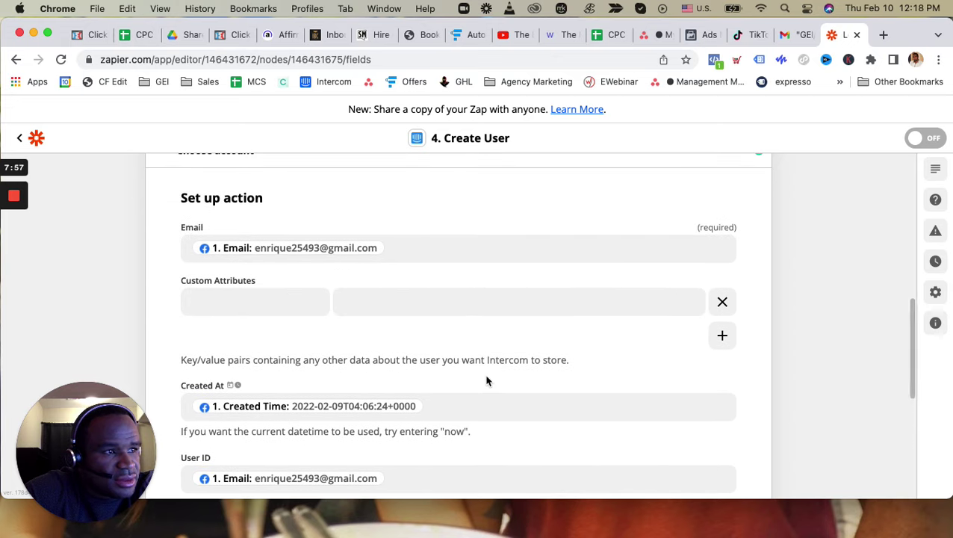
pyautogui.scroll(2, 487, 382)
pyautogui.scroll(-5, 487, 381)
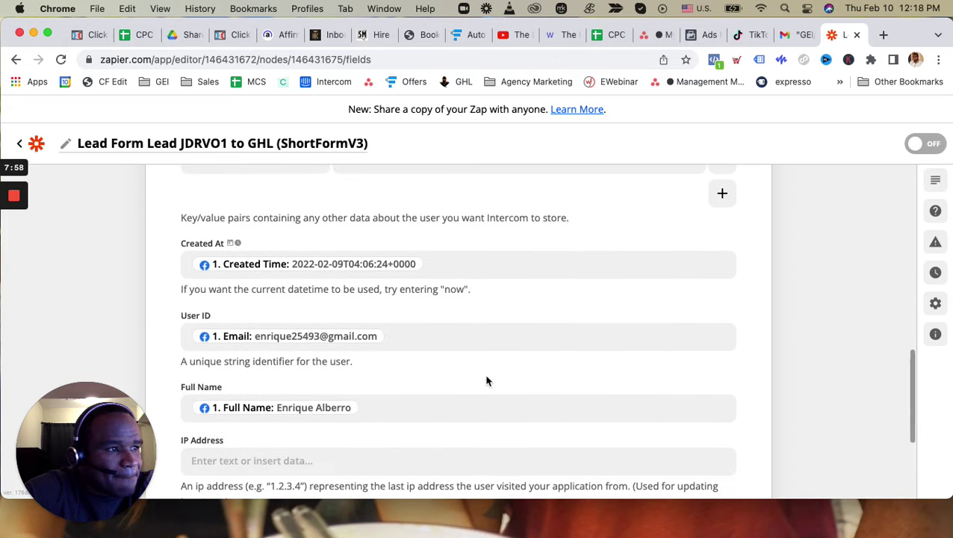
pyautogui.scroll(-5, 485, 383)
# Confirm the Intercom mappings, skip the step's test, and switch the zap on.
pyautogui.click(451, 407)
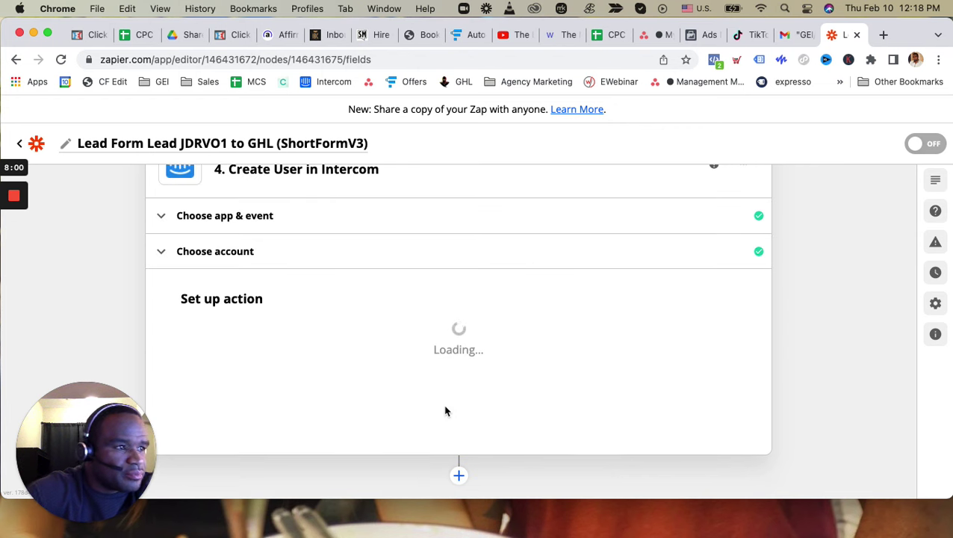
pyautogui.scroll(-5, 446, 411)
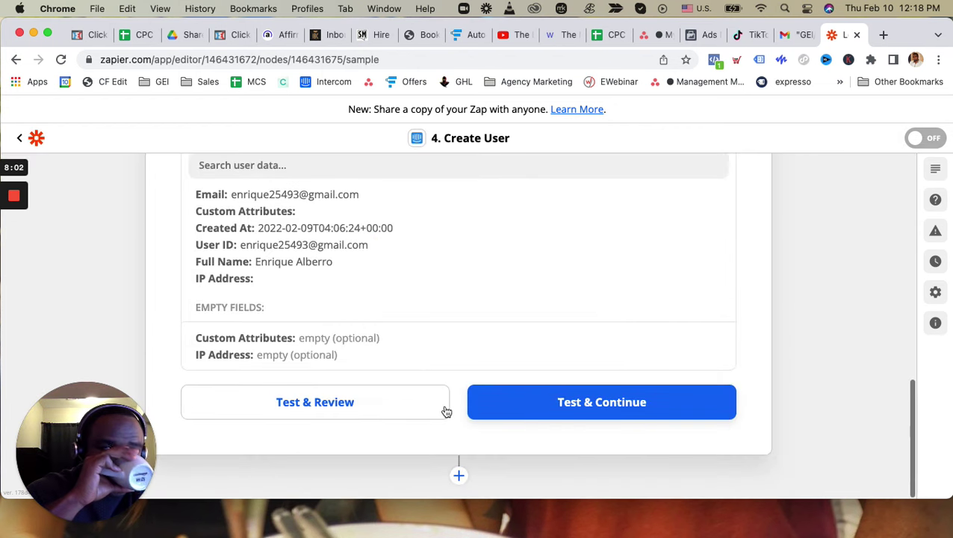
pyautogui.scroll(4, 605, 346)
pyautogui.click(710, 210)
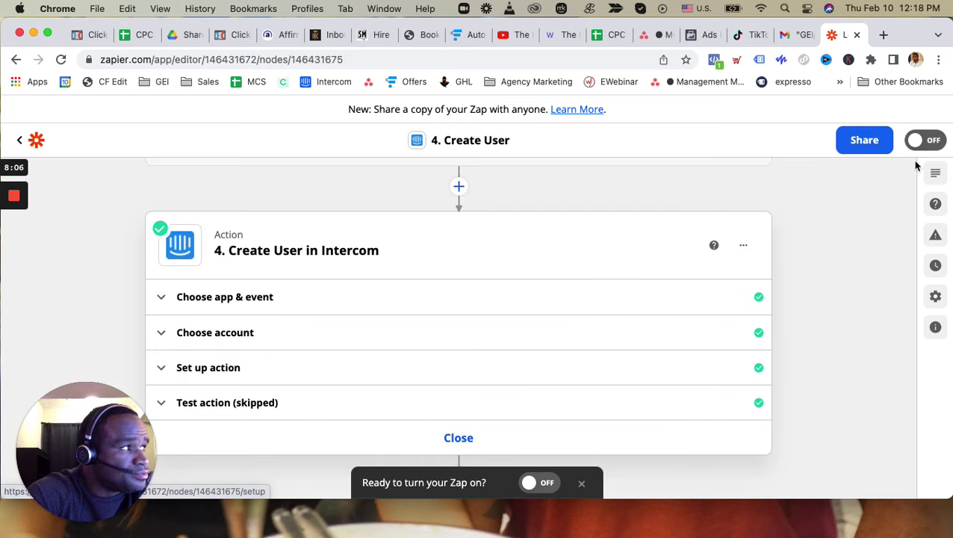
pyautogui.click(924, 140)
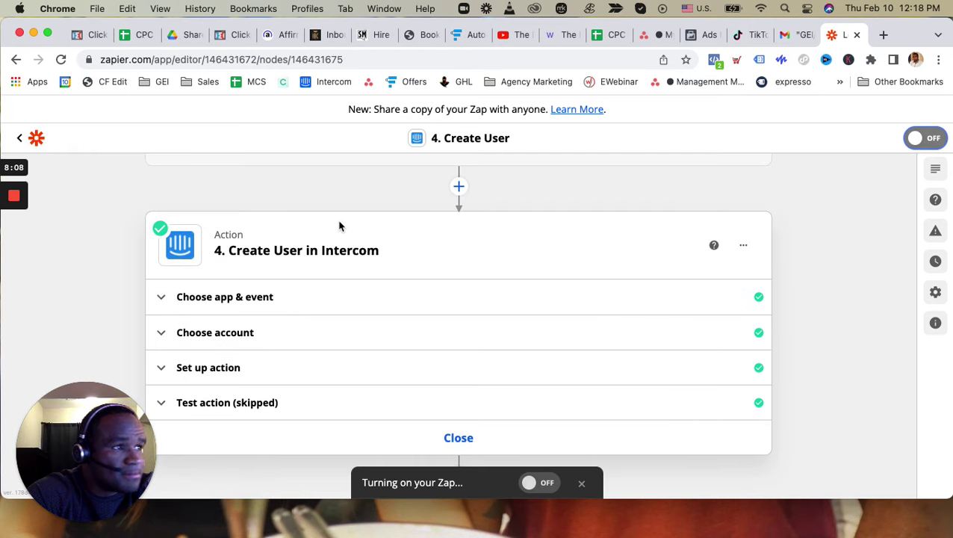
pyautogui.moveTo(12, 197)
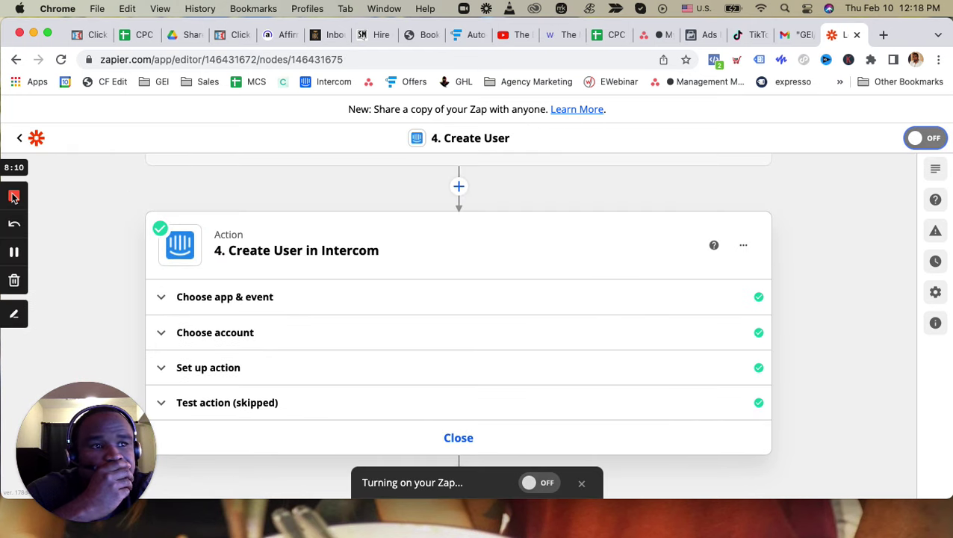